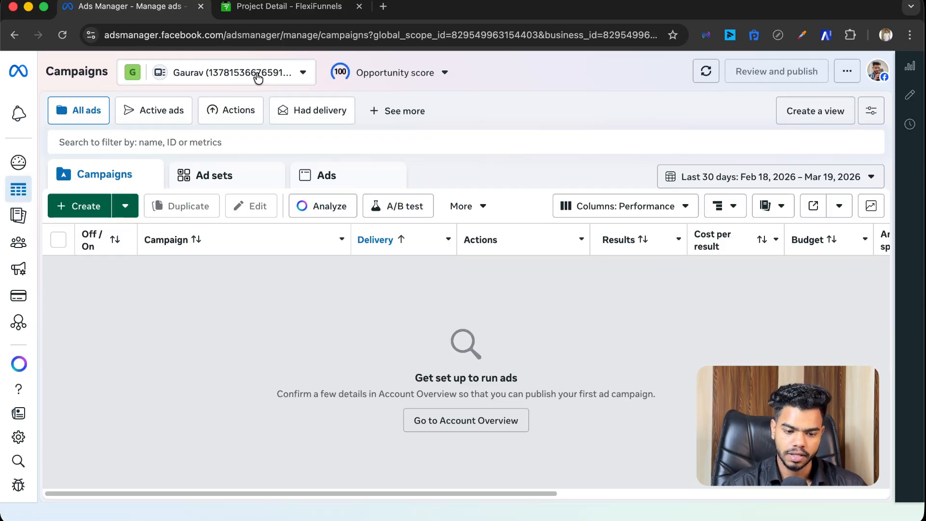
Step: Go from the business portfolio's ad account settings in Business Suite into Events Manager
left_click(256, 76)
left_click(249, 81)
left_click(250, 81)
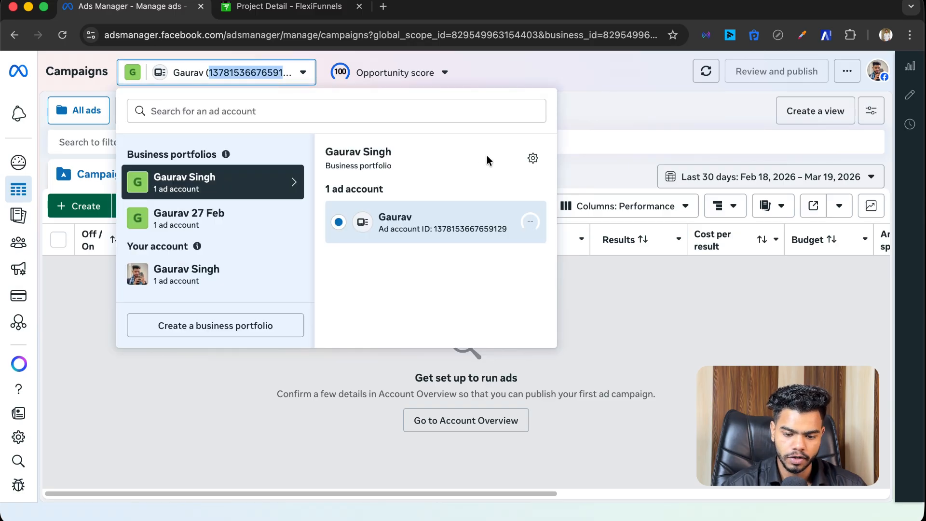
left_click(533, 159)
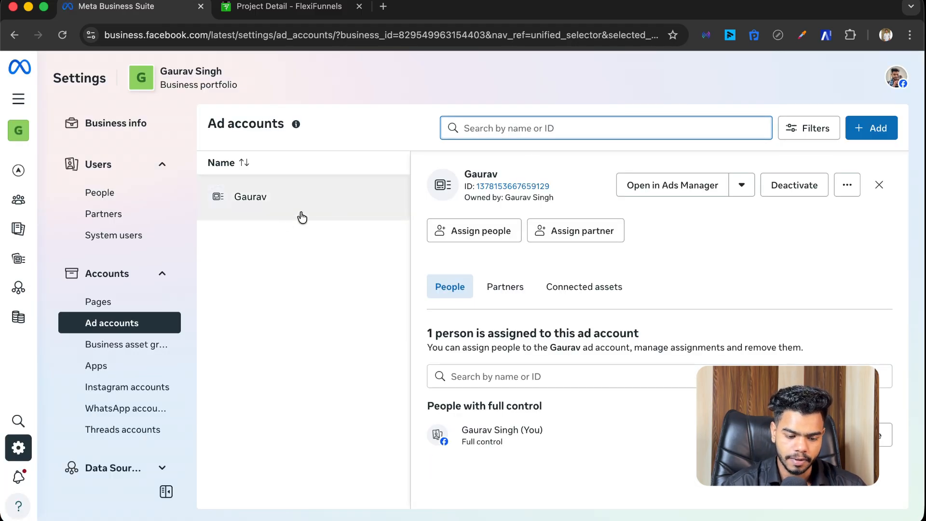
scroll(120, 335, "down", 5)
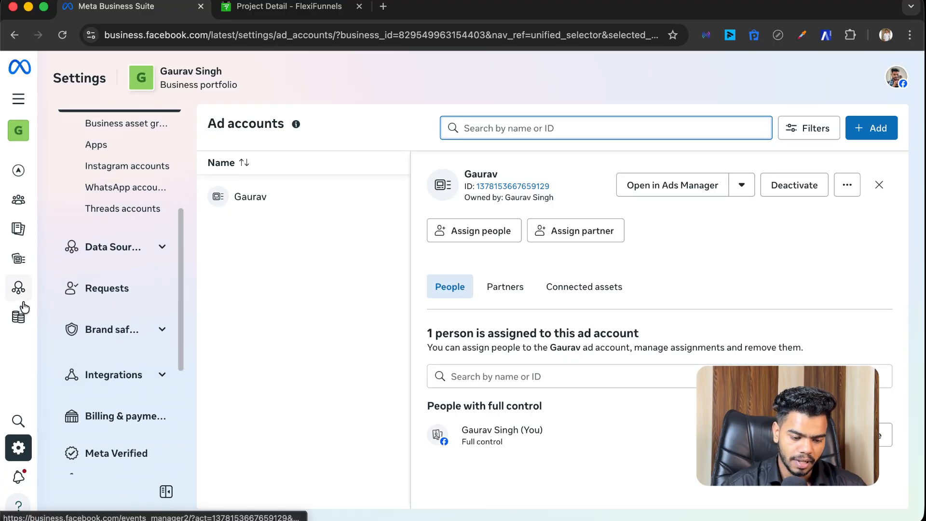
left_click(17, 289)
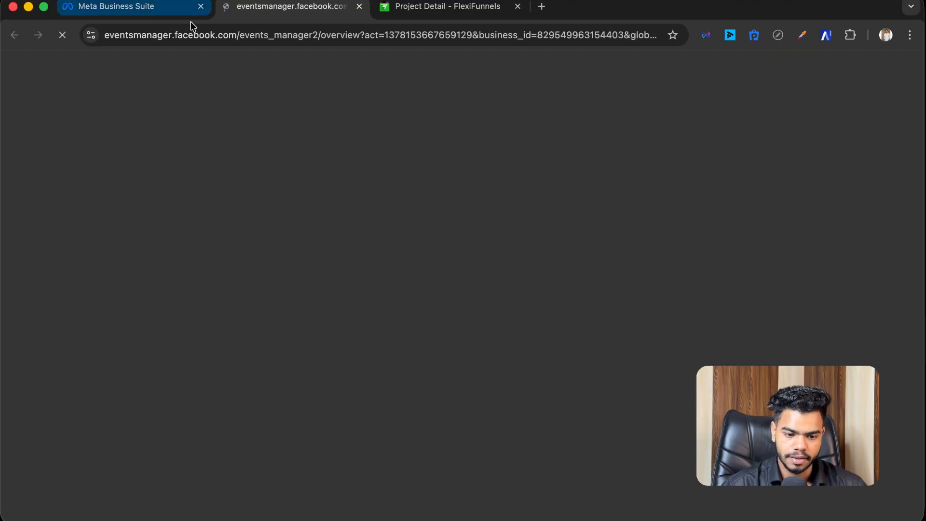
Step: Close the Business Suite tab and open the Test Landing Page dataset
left_click(200, 7)
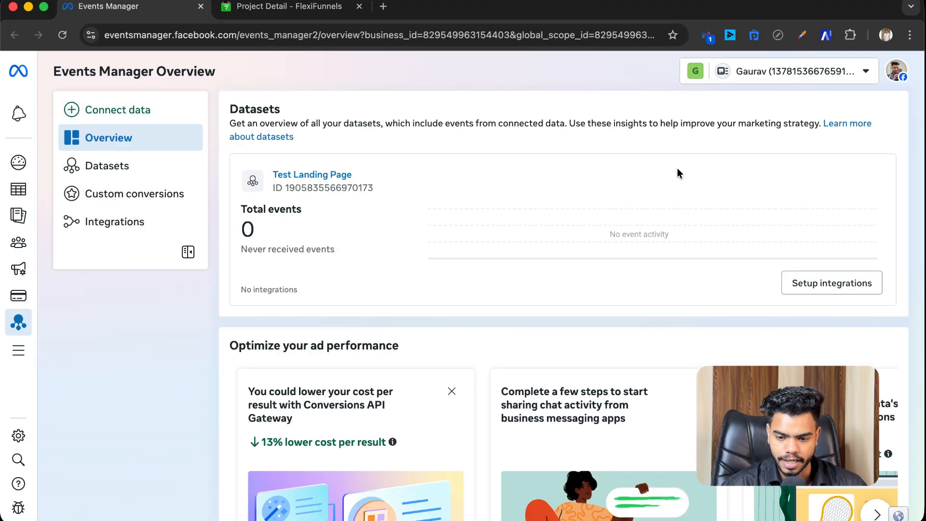
left_click(782, 77)
left_click(781, 76)
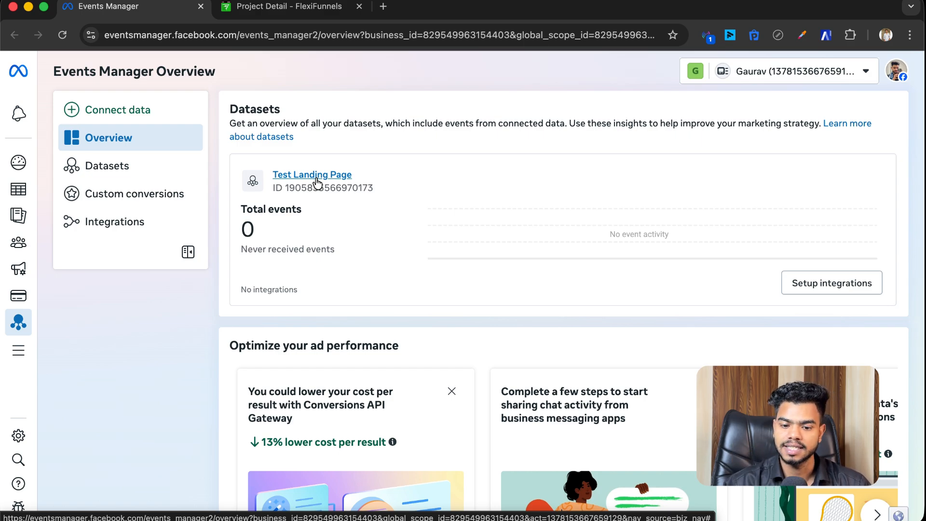
left_click(317, 180)
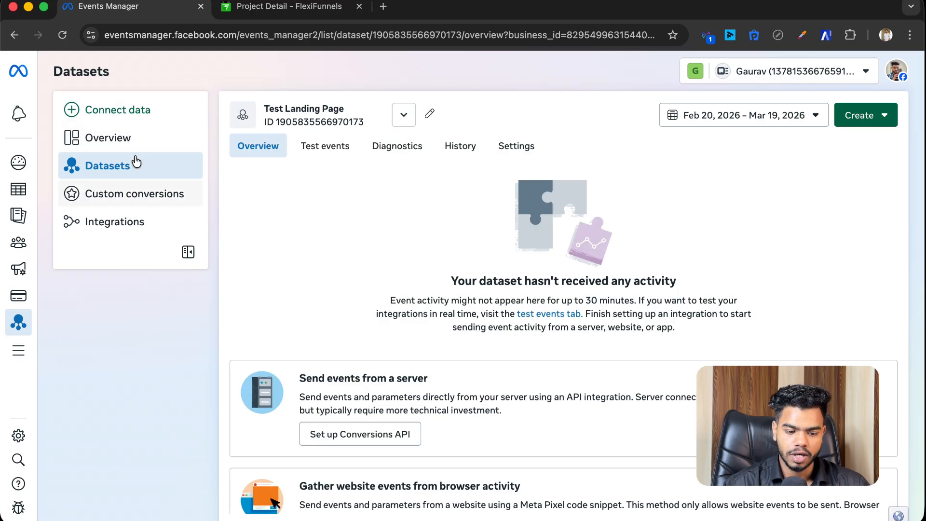
Step: Start Connect data with Web as the source, then dismiss the dialog
left_click(127, 113)
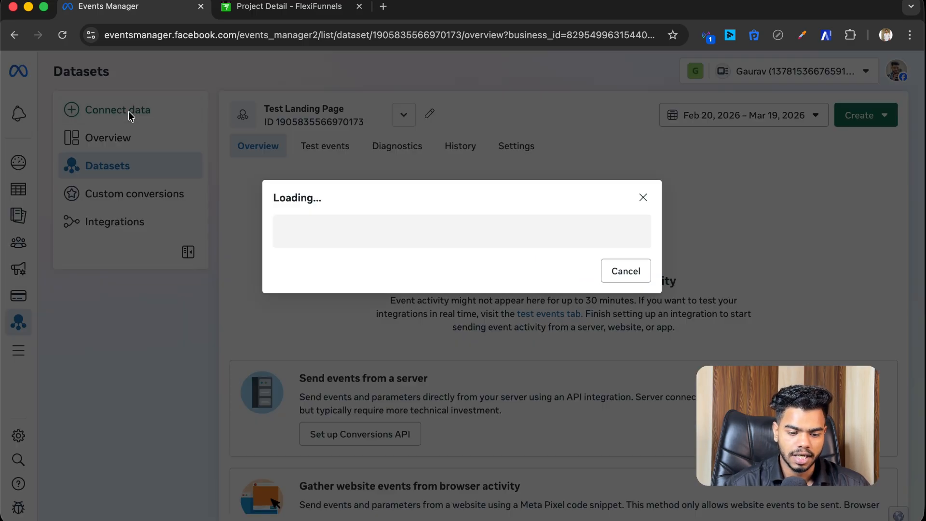
left_click(354, 207)
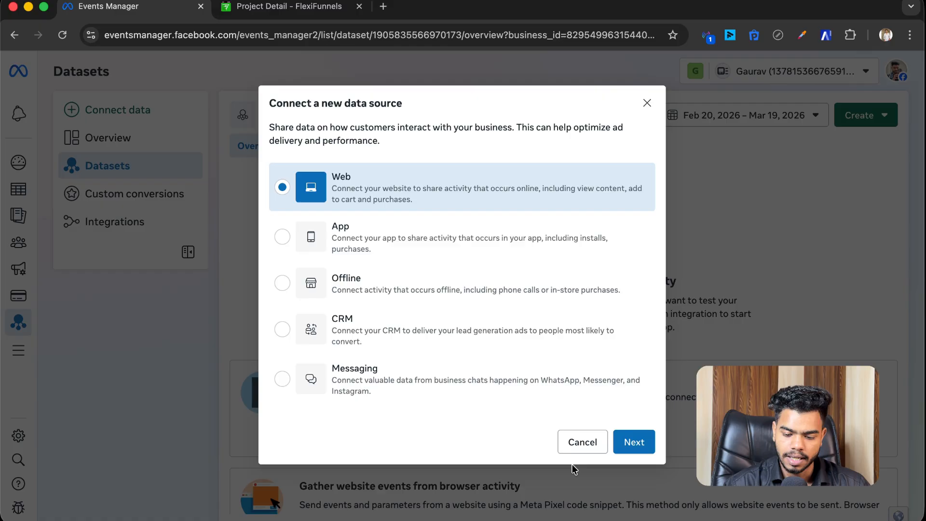
left_click(647, 104)
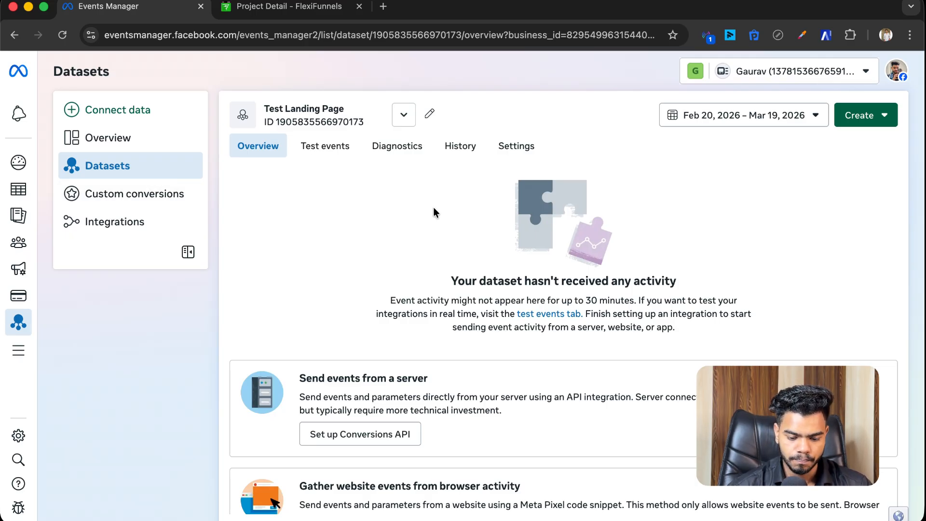
scroll(433, 207, "down", 1)
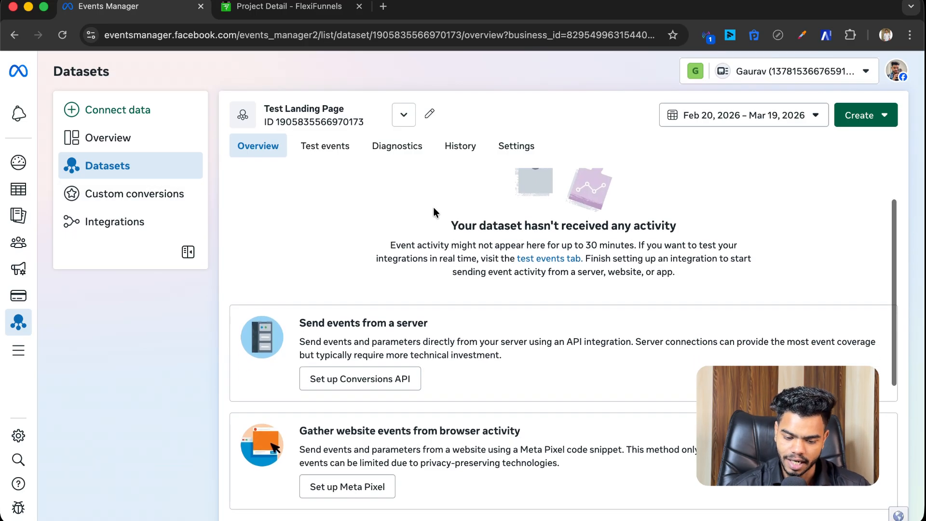
Step: Copy the Test Landing Page Dataset ID from its Settings tab and switch to FlexiFunnels
left_click(527, 154)
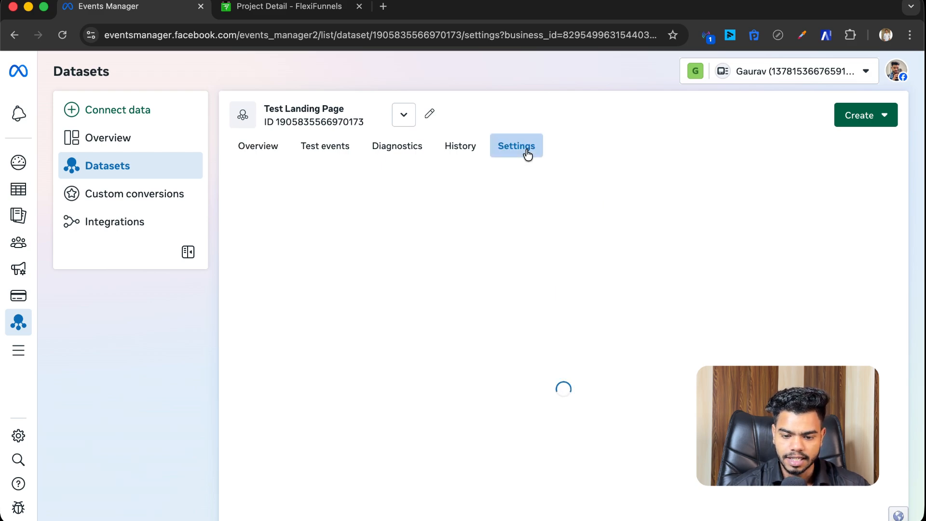
left_click(305, 307)
scroll(386, 284, "down", 1)
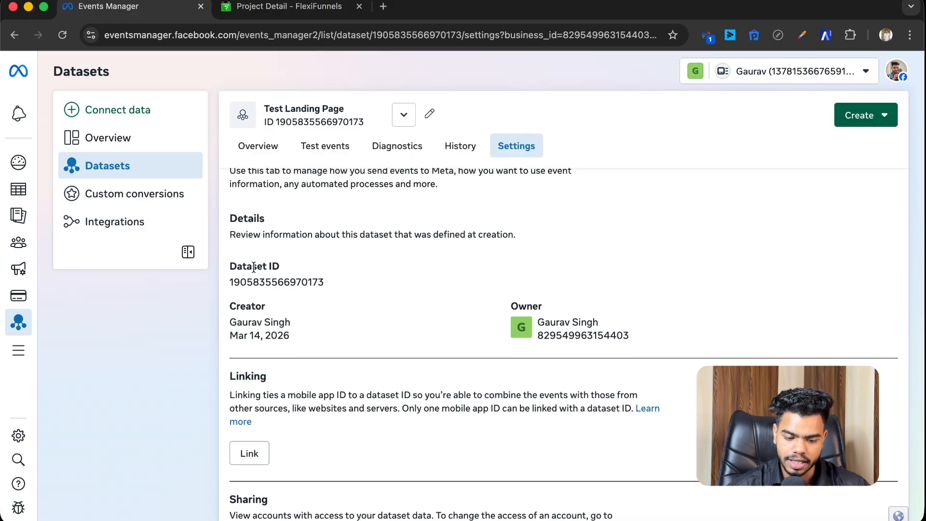
left_click(303, 288)
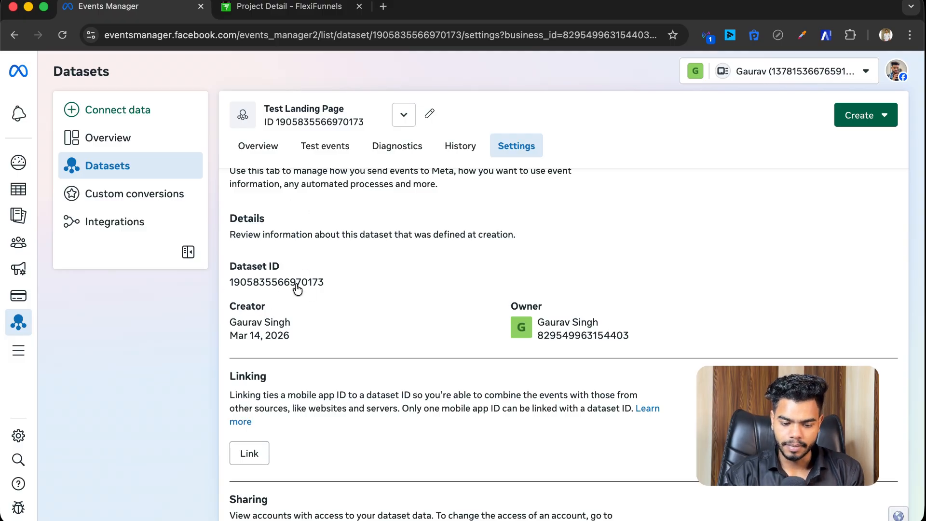
left_click(280, 7)
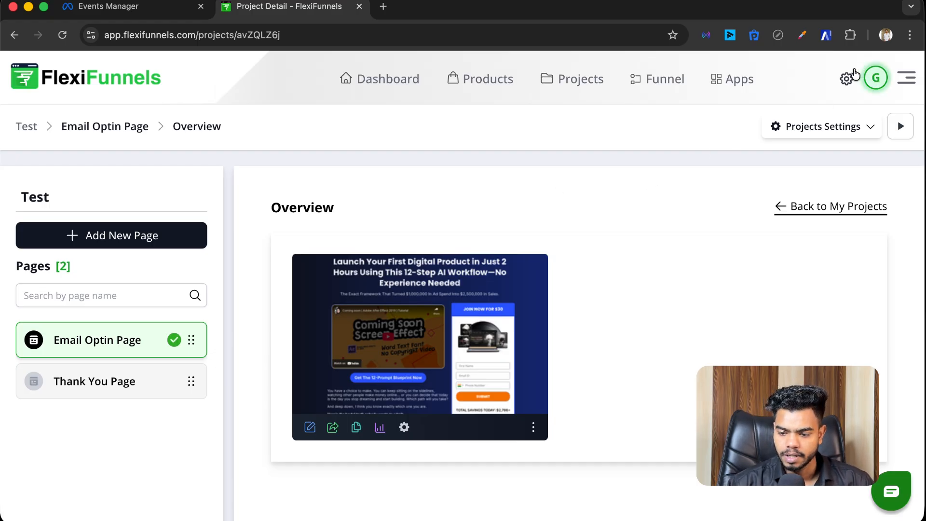
Step: Create a Facebook Conversion API connection under Settings > Conversion API and open its settings form
left_click(846, 80)
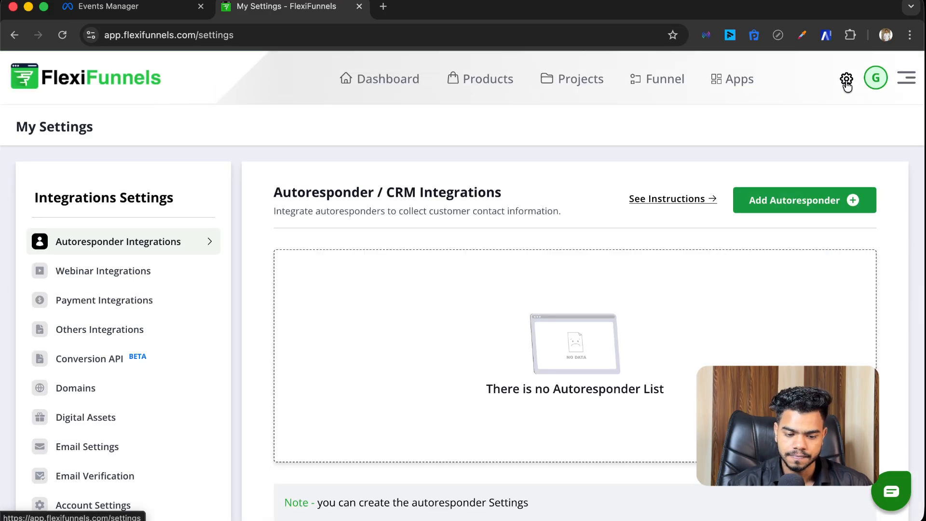
scroll(173, 266, "down", 2)
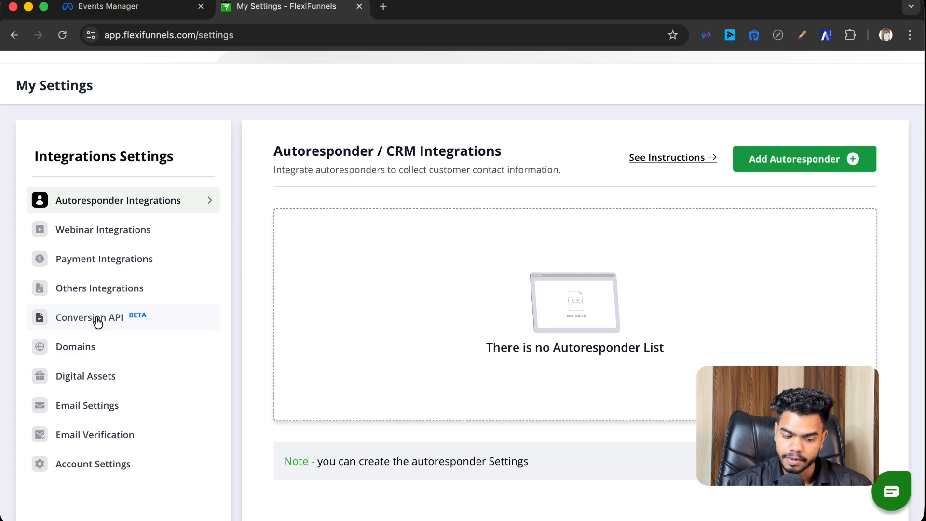
left_click(96, 321)
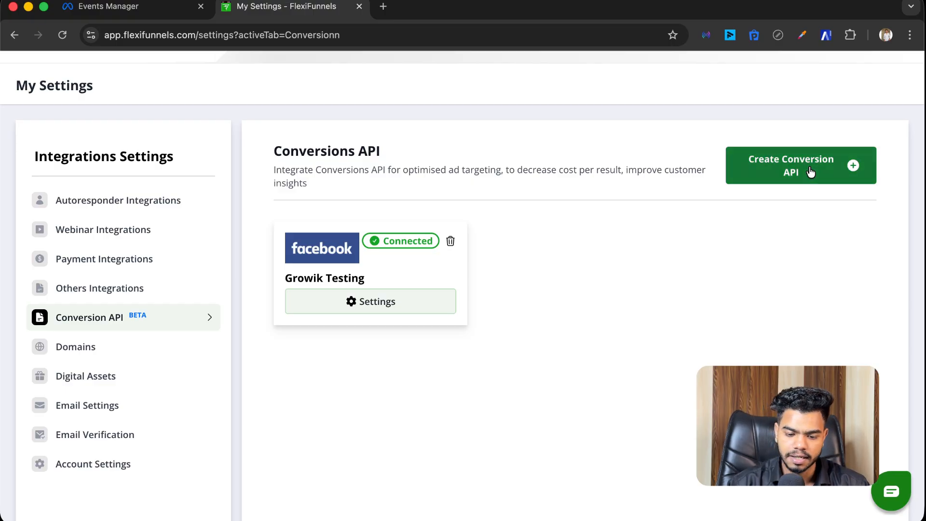
left_click(810, 173)
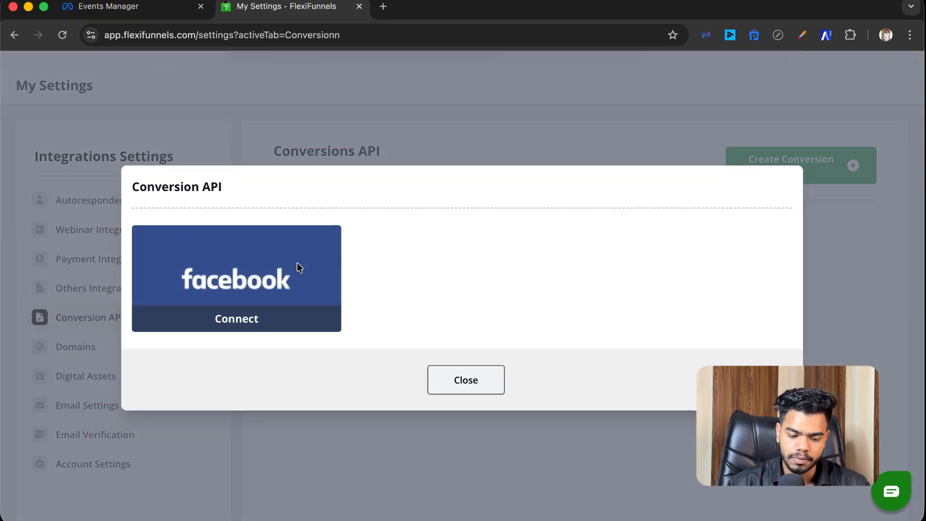
left_click(269, 316)
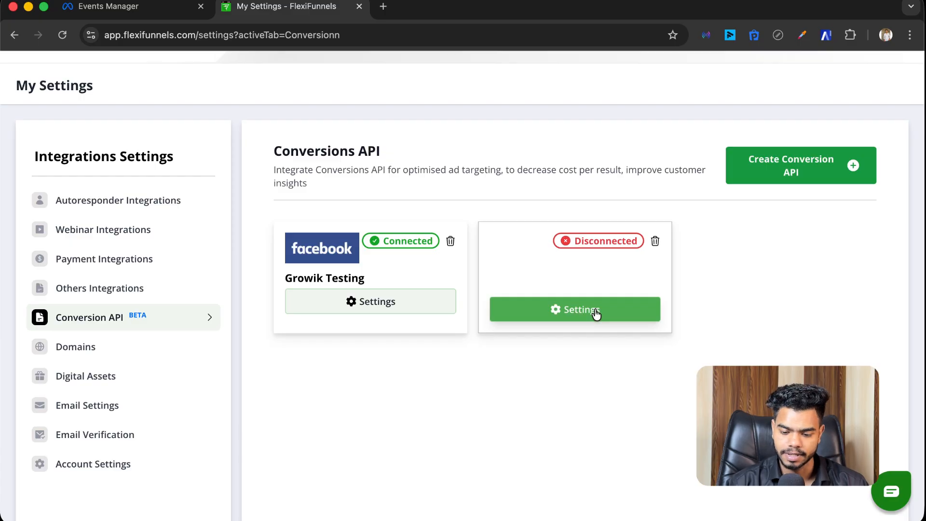
left_click(595, 311)
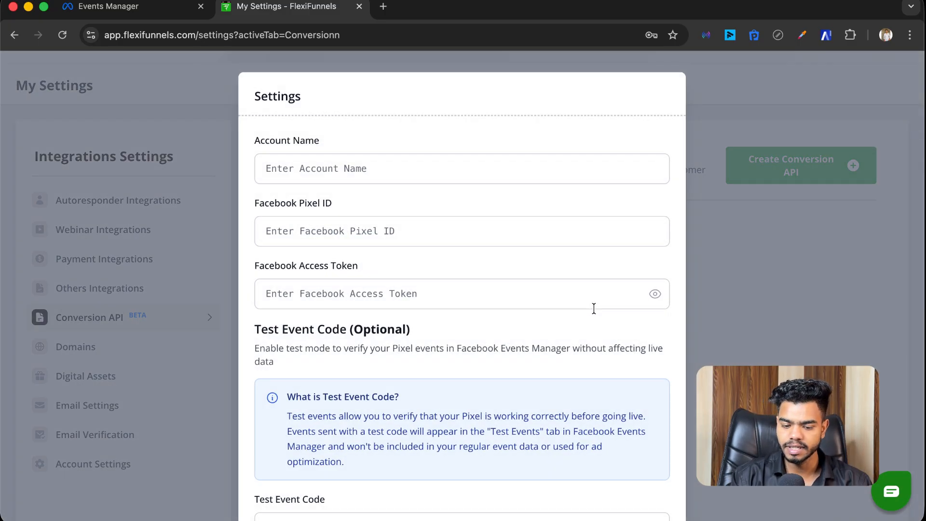
Step: Name the connection 'Text' and paste the dataset ID as the Facebook Pixel ID
scroll(491, 238, "down", 4)
scroll(491, 238, "up", 3)
scroll(491, 238, "up", 1)
left_click(371, 174)
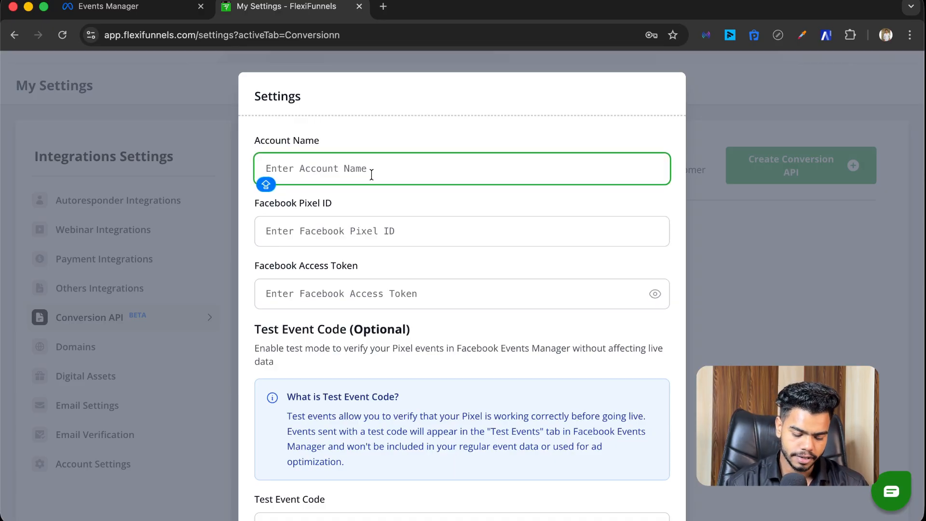
type("Text")
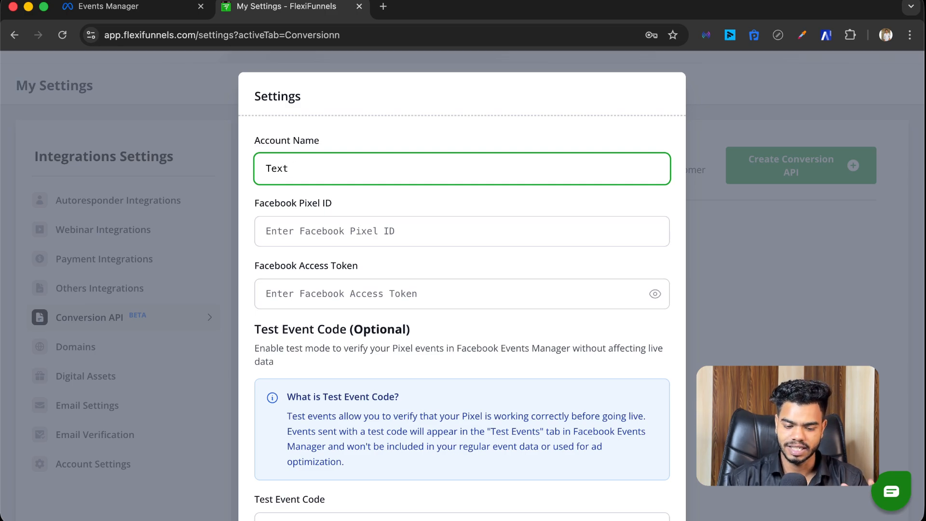
left_click(358, 233)
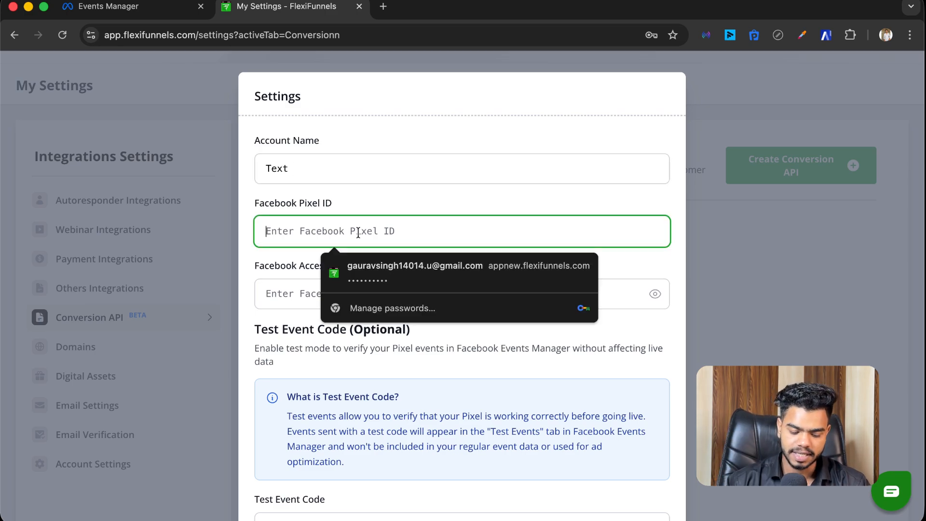
key("super+v")
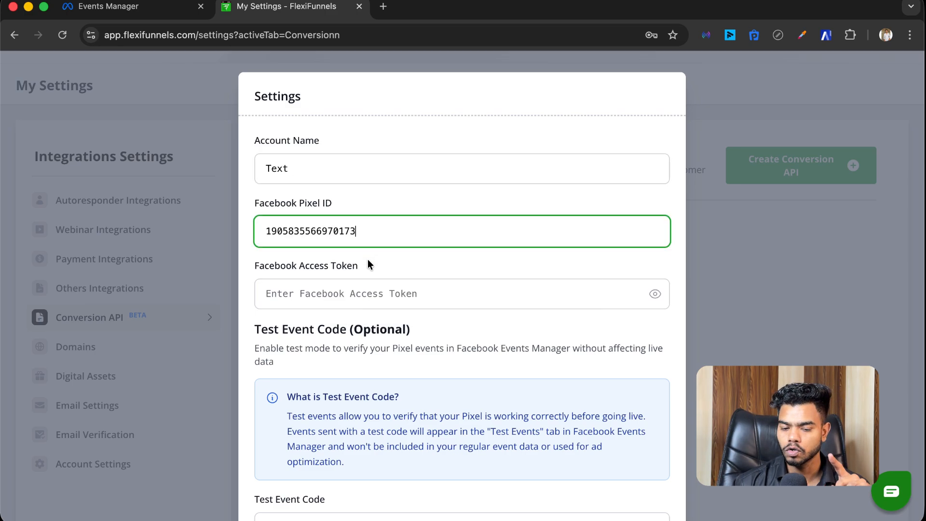
Step: Re-copy the dataset ID from Events Manager and select the empty Facebook access token field
left_click(152, 12)
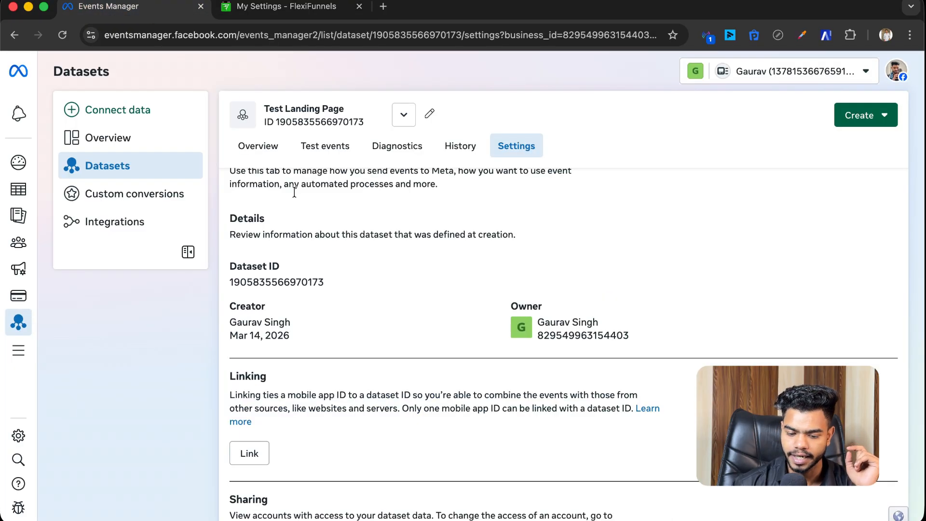
left_click(310, 285)
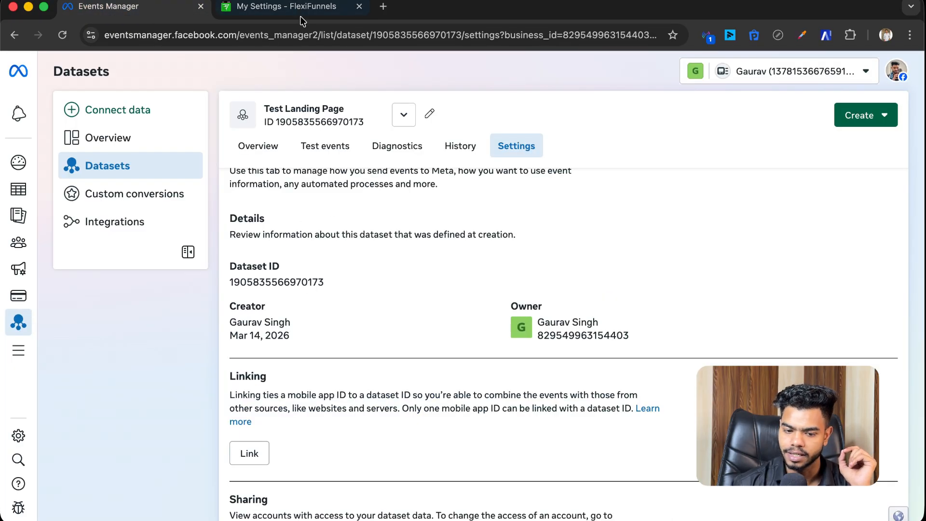
left_click(289, 7)
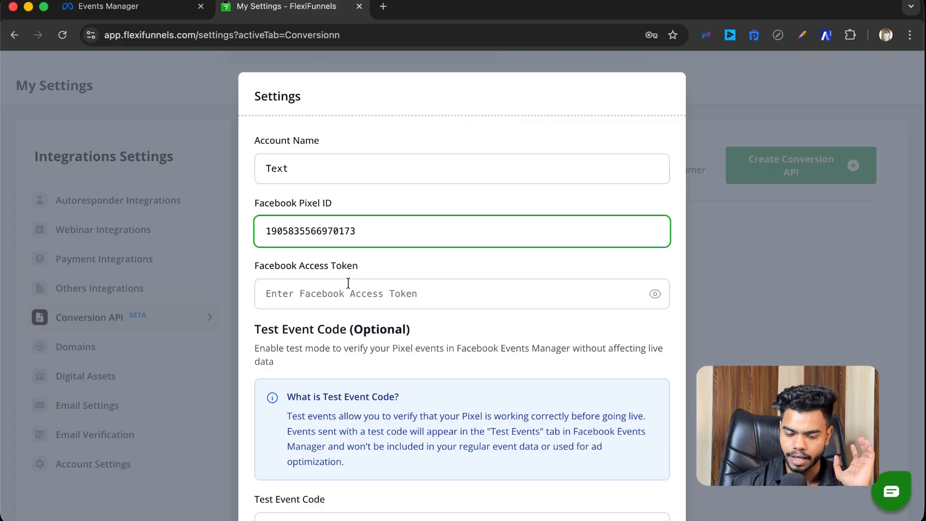
left_click(346, 289)
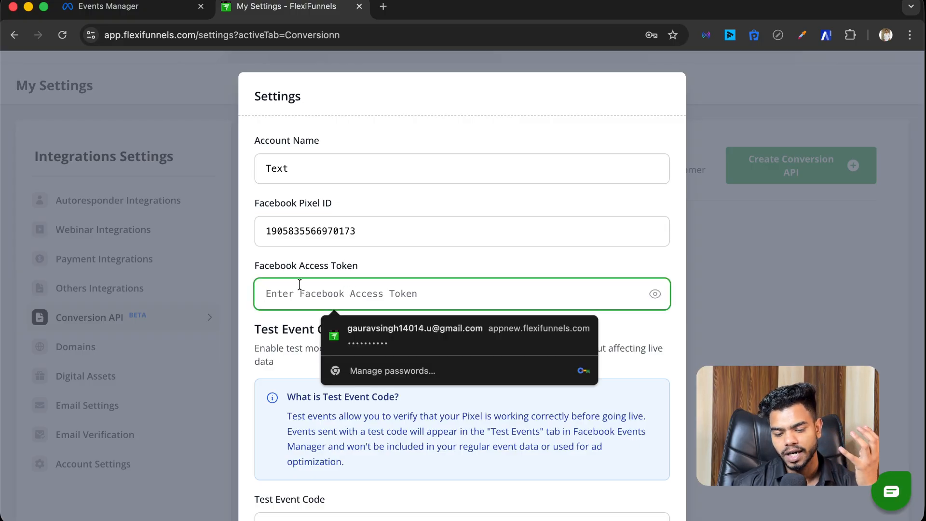
left_click(147, 10)
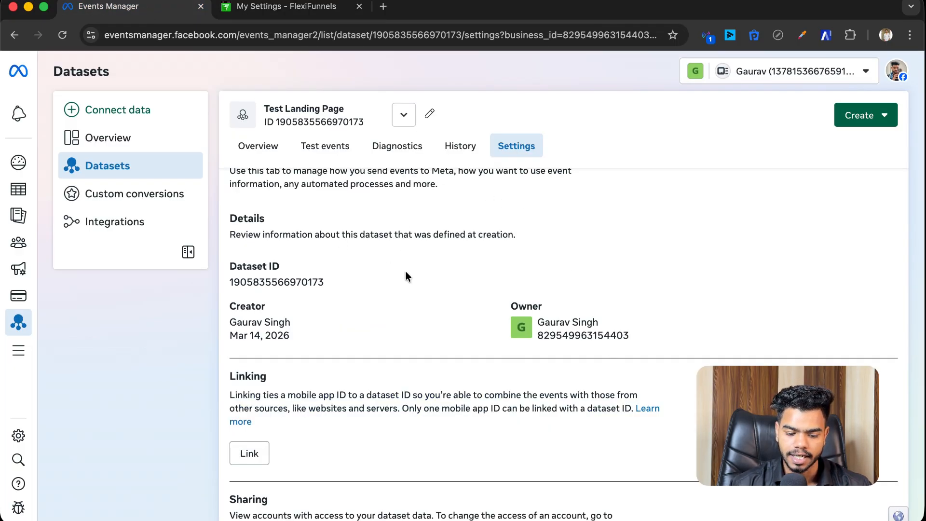
Step: Find Generate access token under Set up direct integration and follow the missing-email prompt to Business Settings
scroll(405, 285, "down", 15)
scroll(405, 285, "down", 9)
scroll(405, 285, "up", 2)
scroll(405, 285, "up", 4)
scroll(405, 285, "down", 9)
scroll(405, 285, "down", 7)
scroll(405, 285, "up", 5)
scroll(405, 289, "up", 6)
mouse_move(313, 385)
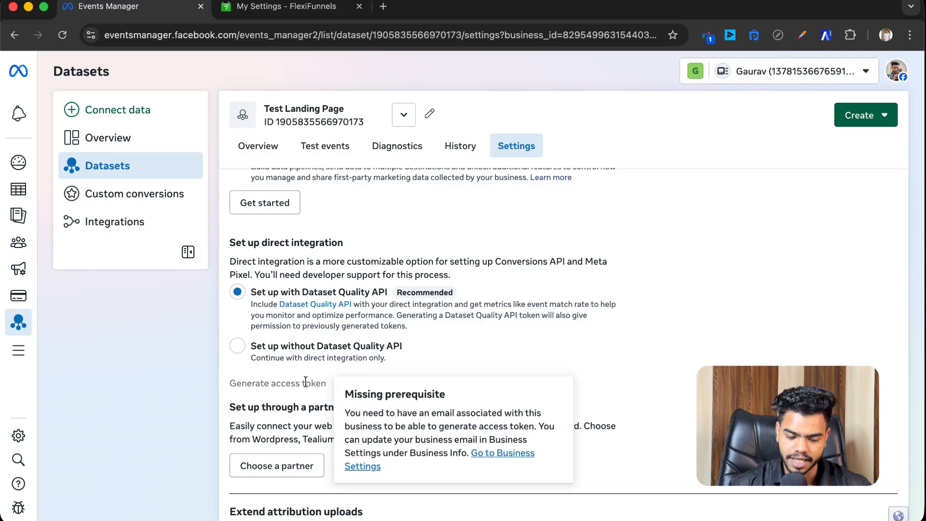
left_click(503, 453)
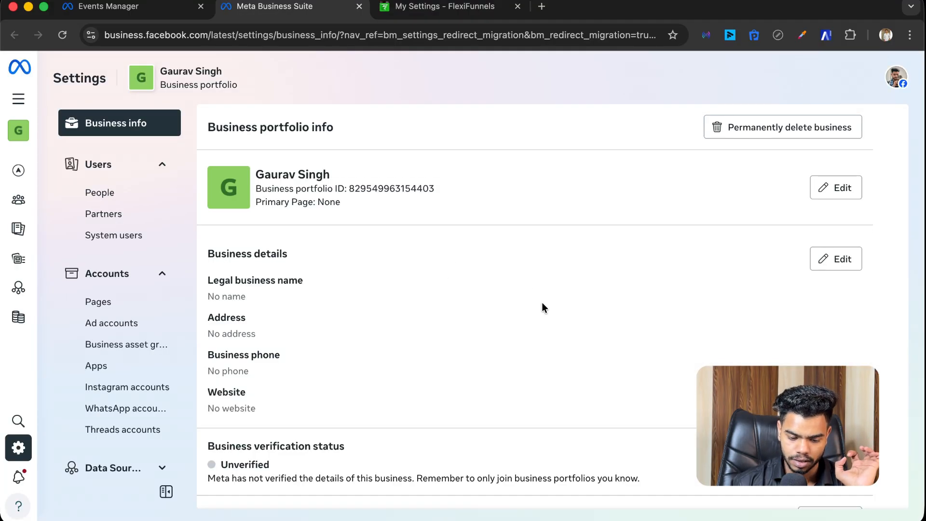
Step: Enter a business email address in My info, then reload the Events Manager dataset settings
scroll(552, 315, "down", 5)
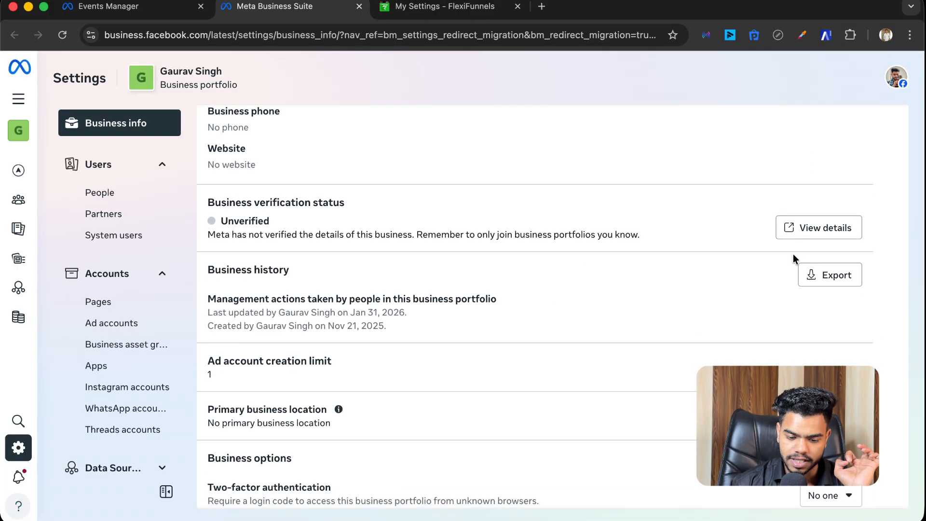
scroll(608, 314, "down", 5)
scroll(609, 314, "down", 1)
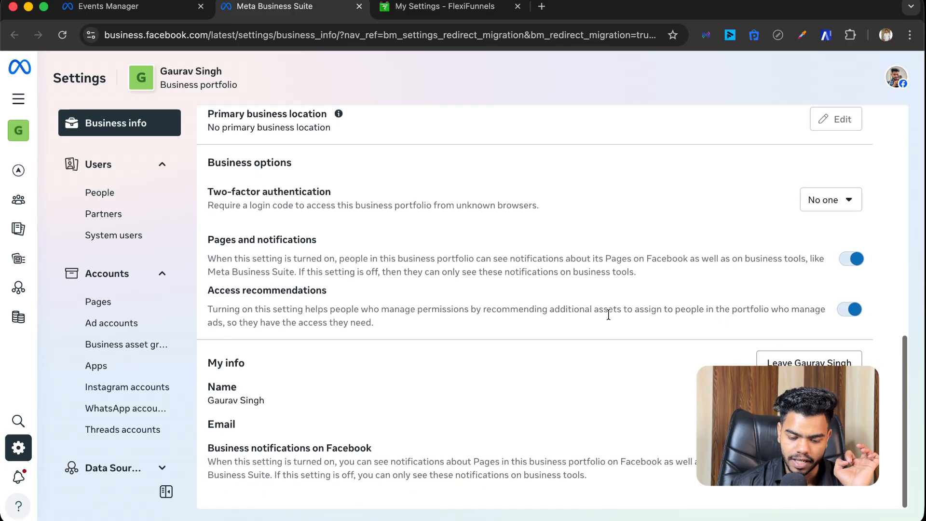
left_click(810, 370)
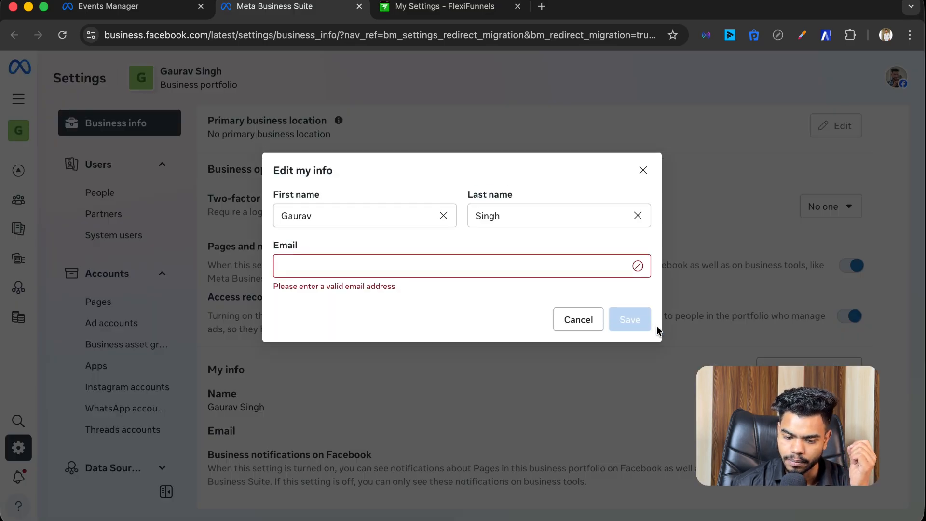
left_click(412, 265)
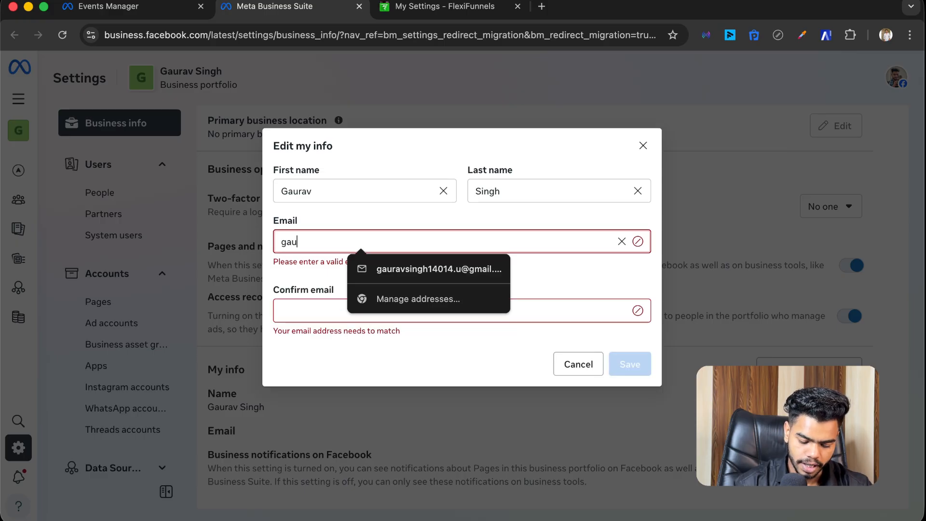
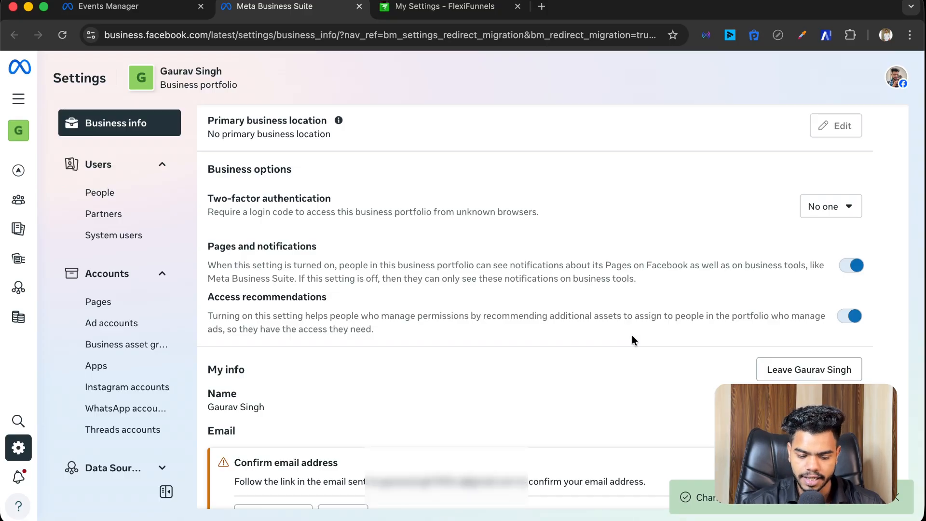
scroll(631, 340, "down", 3)
left_click(104, 7)
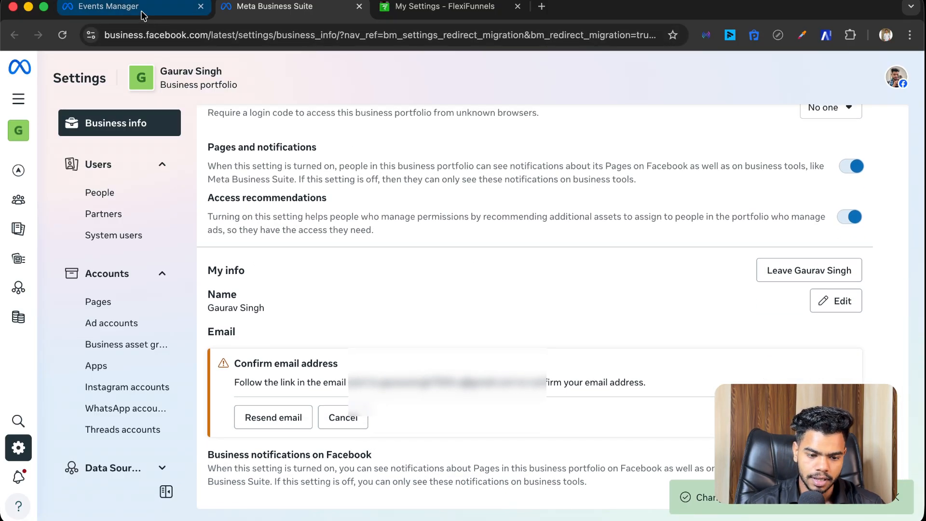
left_click(61, 36)
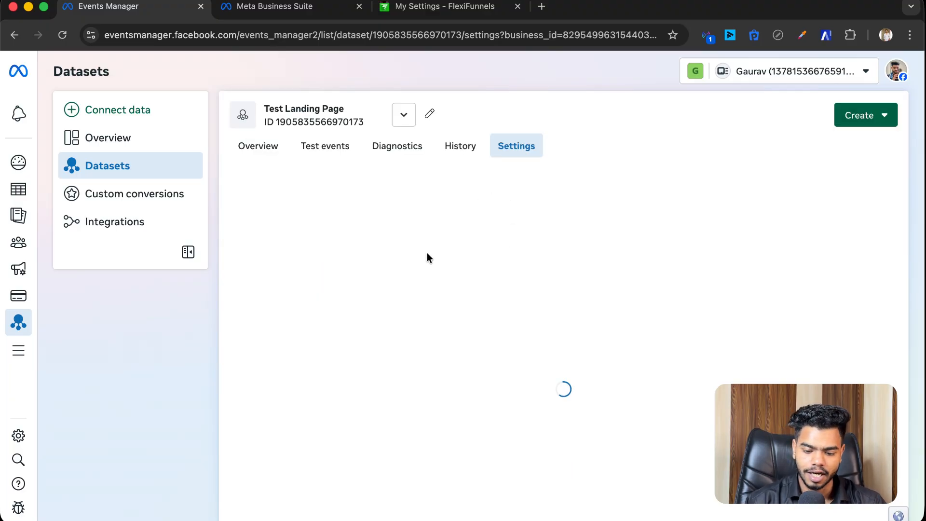
scroll(418, 259, "down", 15)
scroll(418, 259, "down", 15)
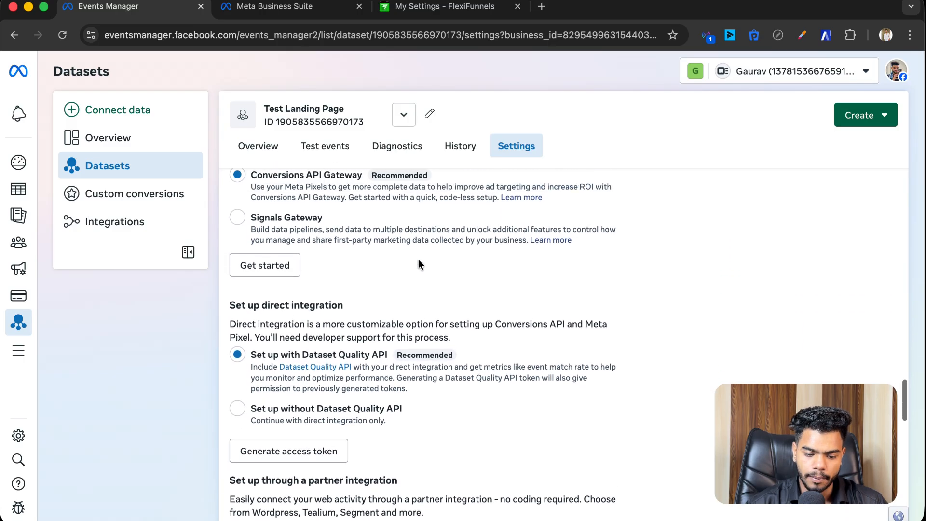
scroll(418, 259, "up", 2)
scroll(418, 263, "down", 1)
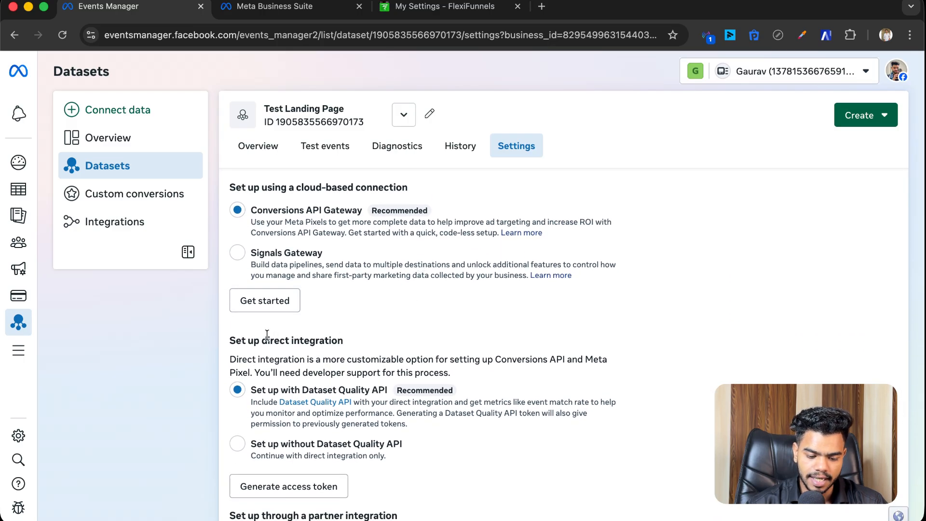
left_click_drag(231, 341, 345, 341)
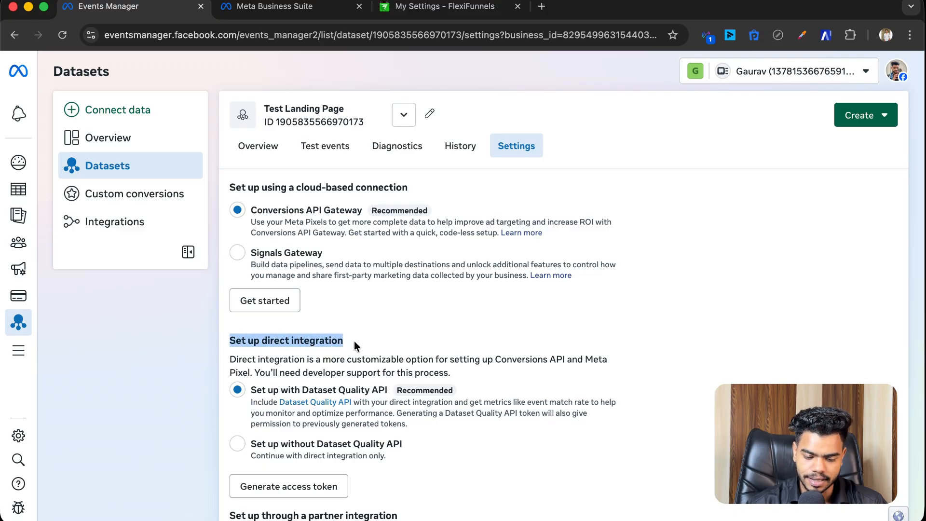
scroll(354, 341, "down", 5)
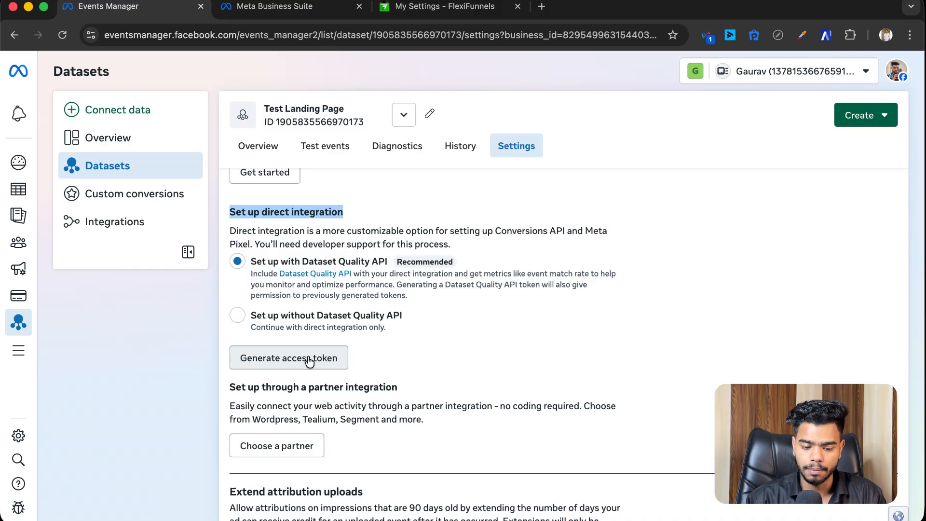
Step: Generate an access token with Test Landing Page chosen as the dataset
left_click(309, 361)
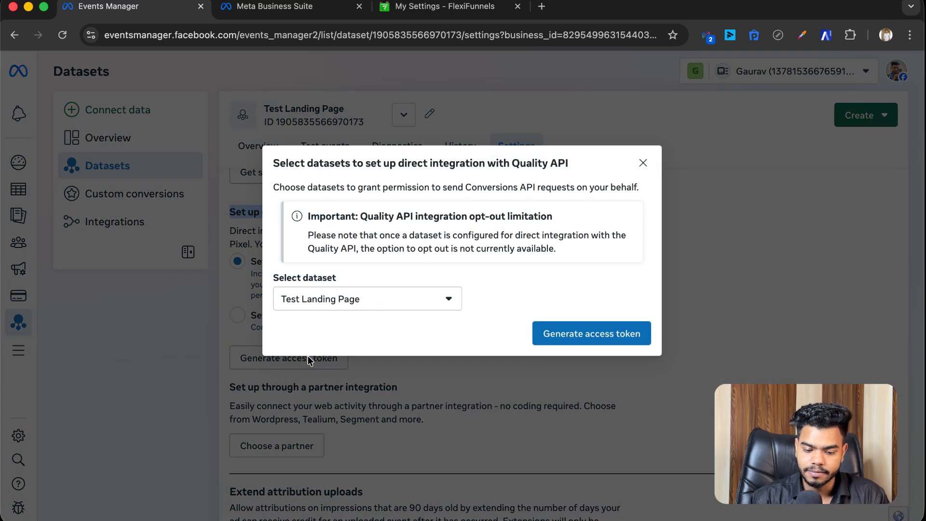
left_click(362, 304)
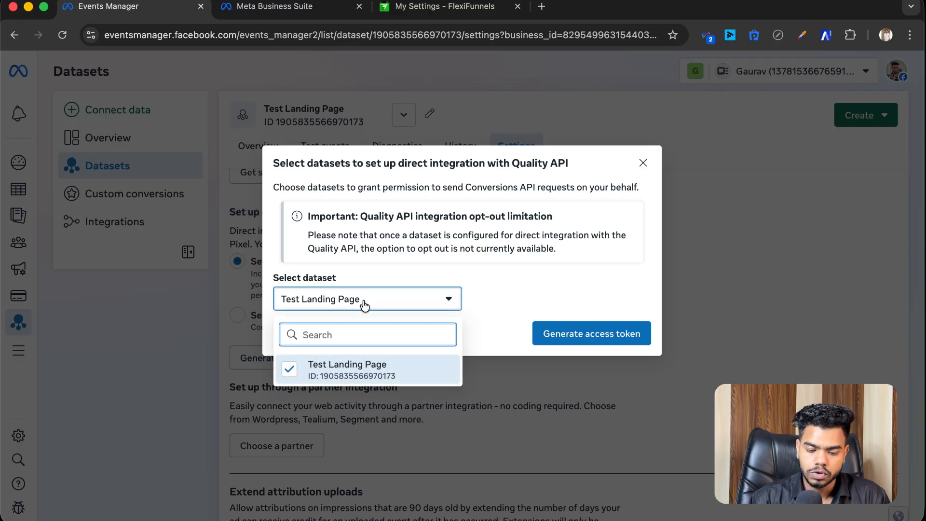
left_click(364, 305)
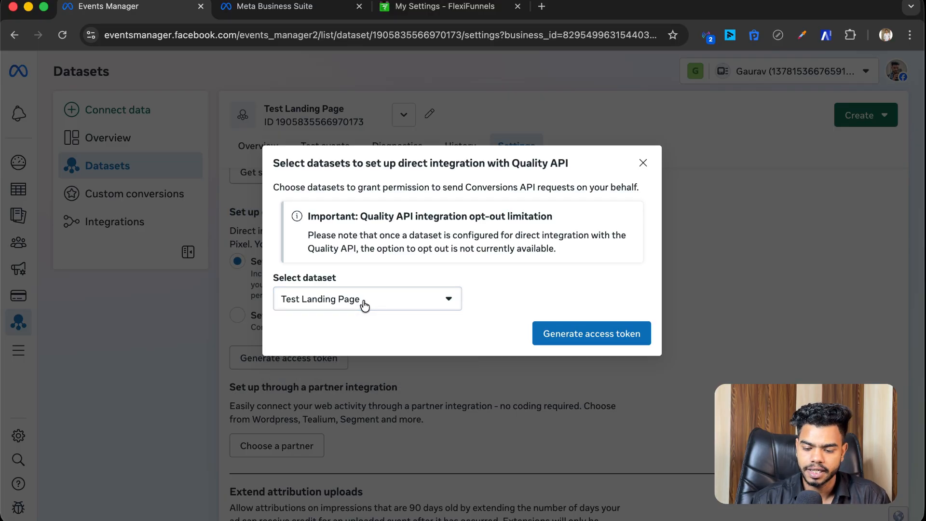
left_click(364, 305)
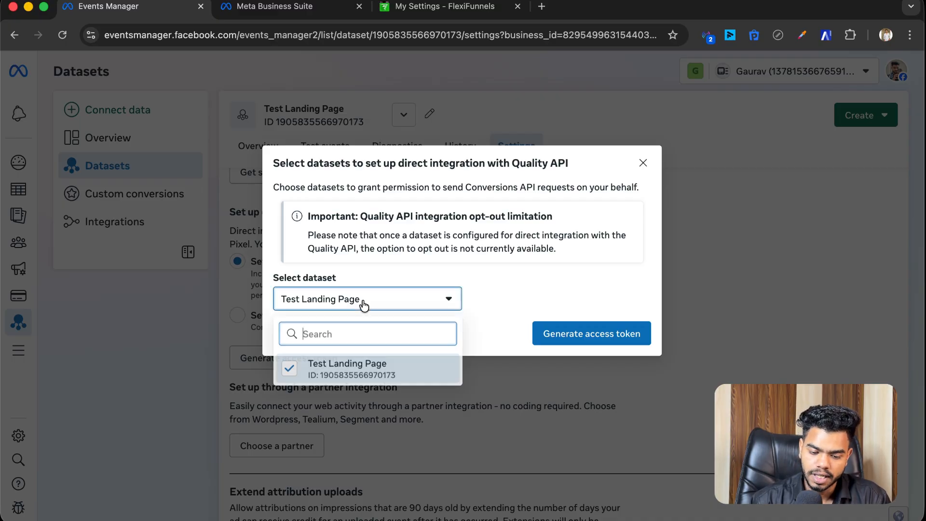
left_click(350, 380)
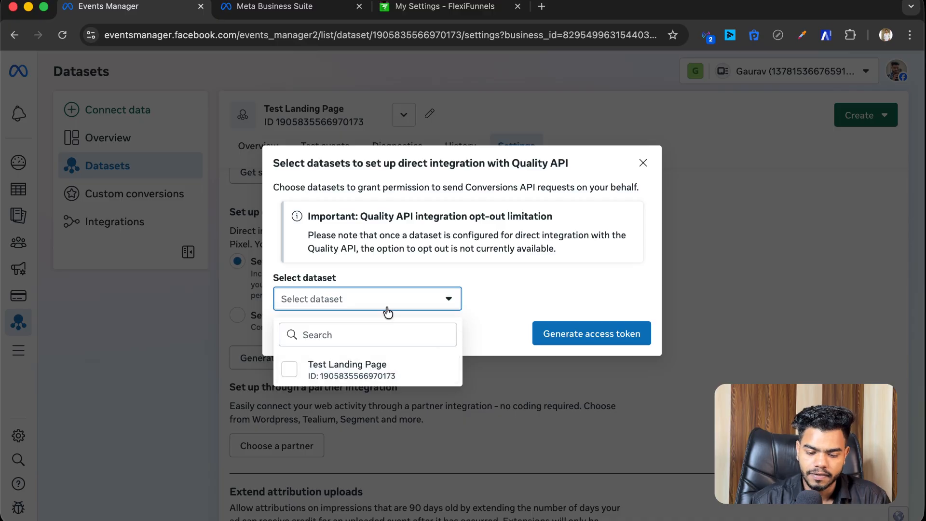
left_click(357, 377)
left_click(576, 336)
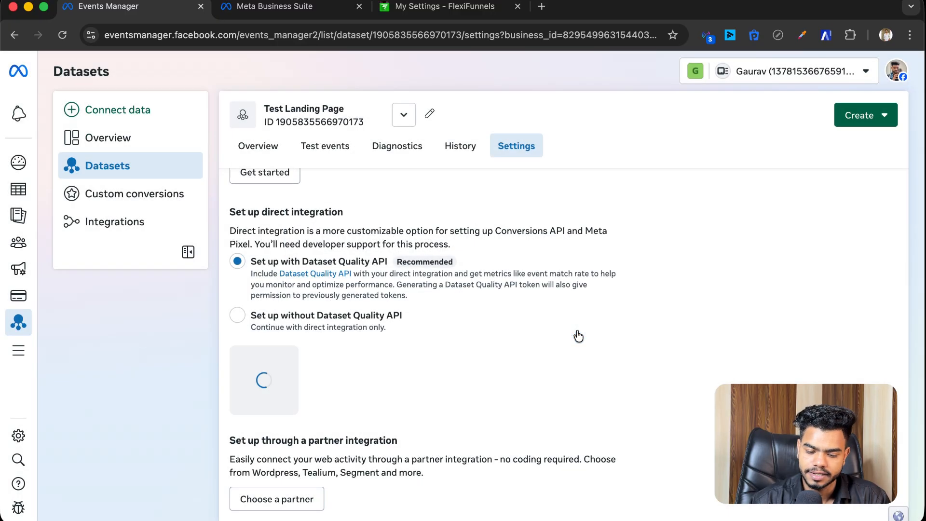
Step: Copy the newly generated access token to the clipboard
scroll(465, 312, "down", 2)
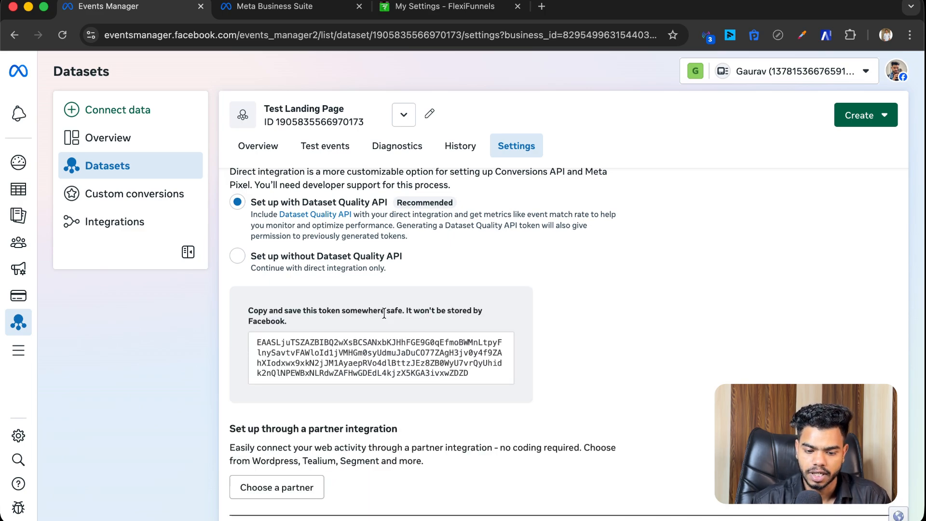
left_click(391, 350)
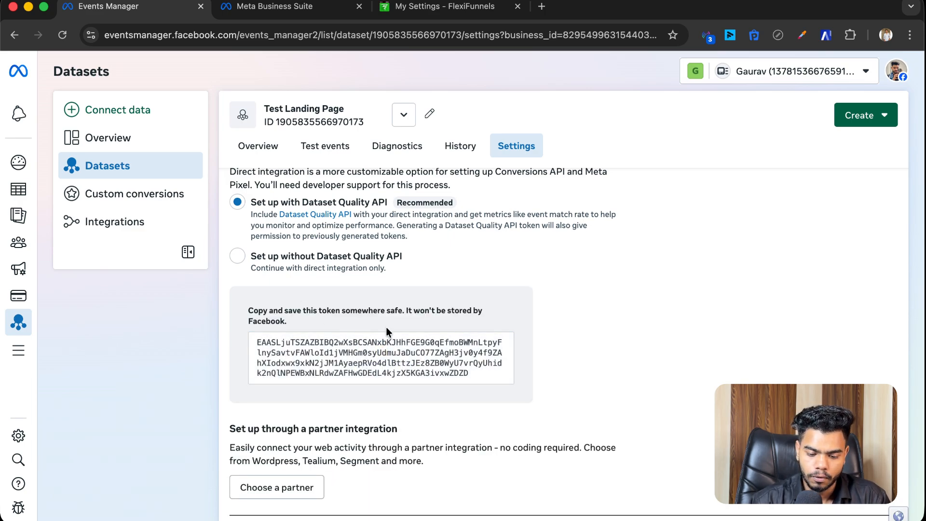
left_click(379, 359)
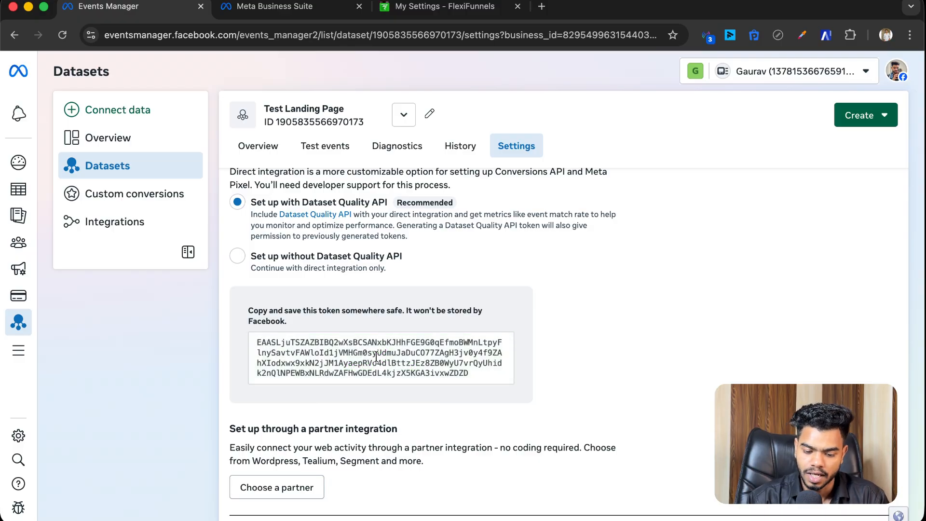
left_click(376, 357)
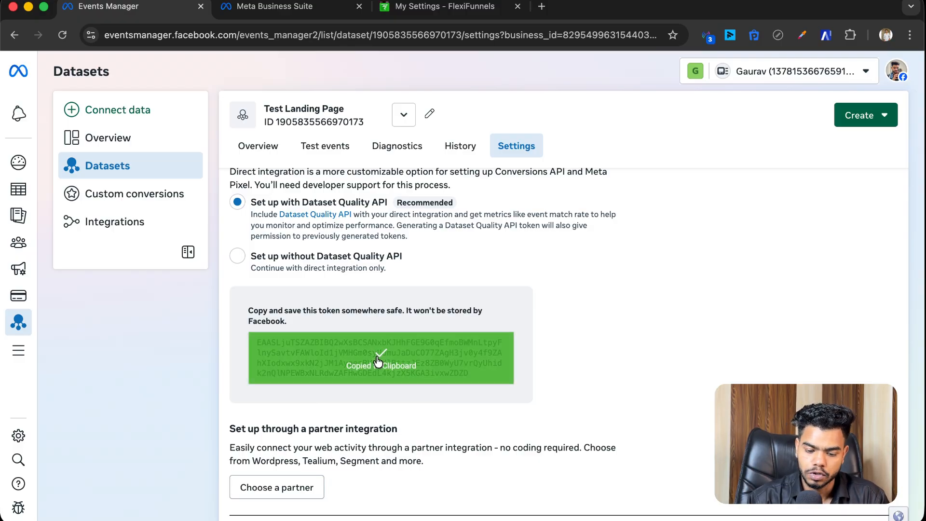
Step: Paste the copied token into FlexiFunnels' Facebook Access Token field and note the Test Event Code section
left_click(423, 5)
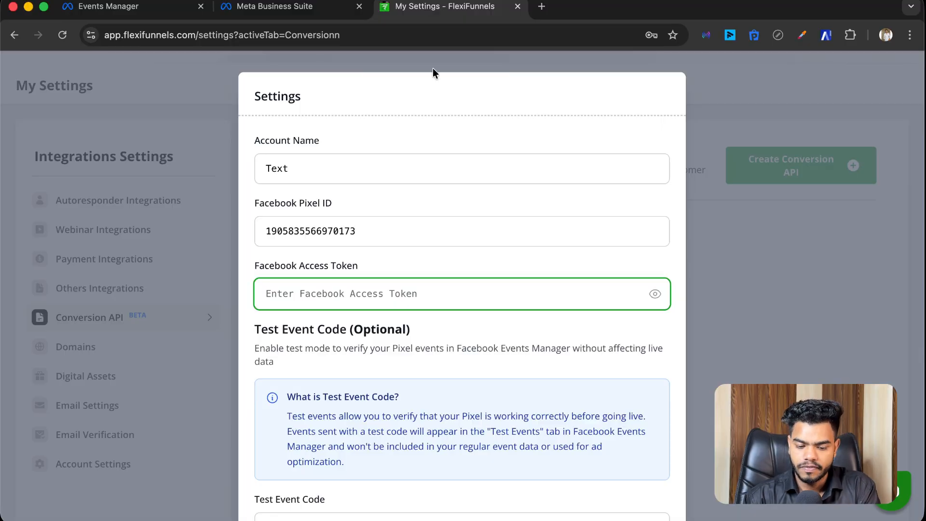
left_click(357, 295)
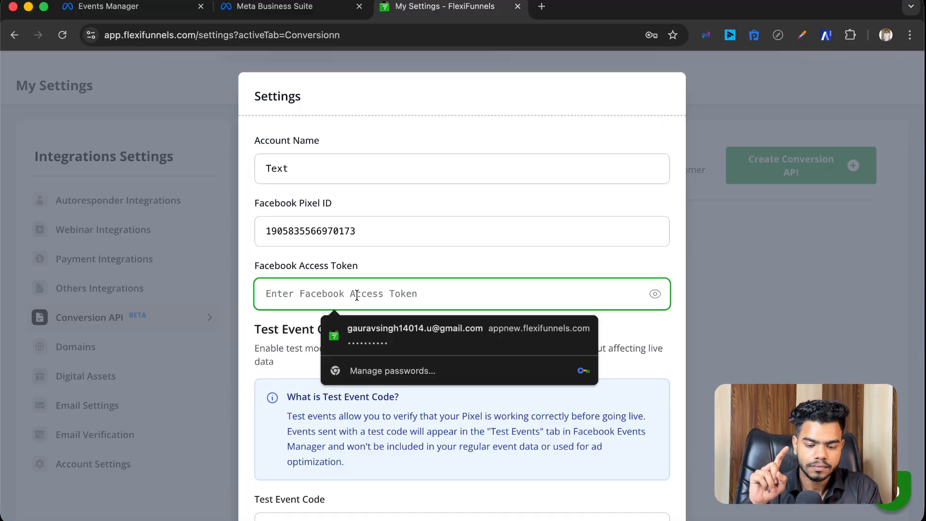
key("super+v")
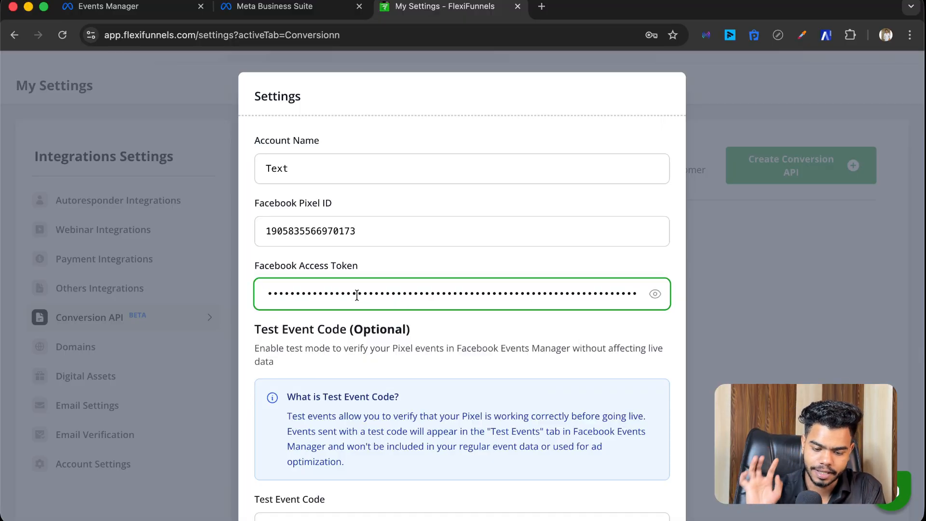
scroll(438, 358, "down", 5)
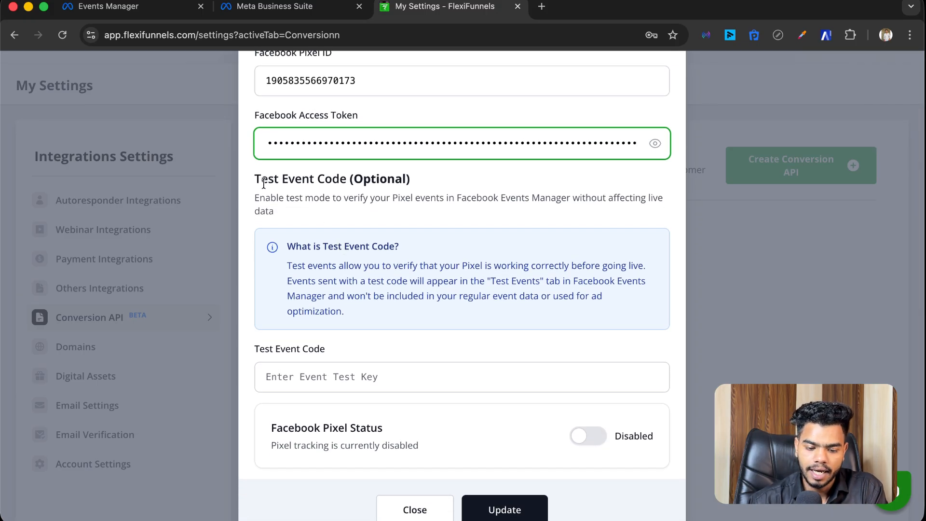
left_click_drag(254, 180, 348, 184)
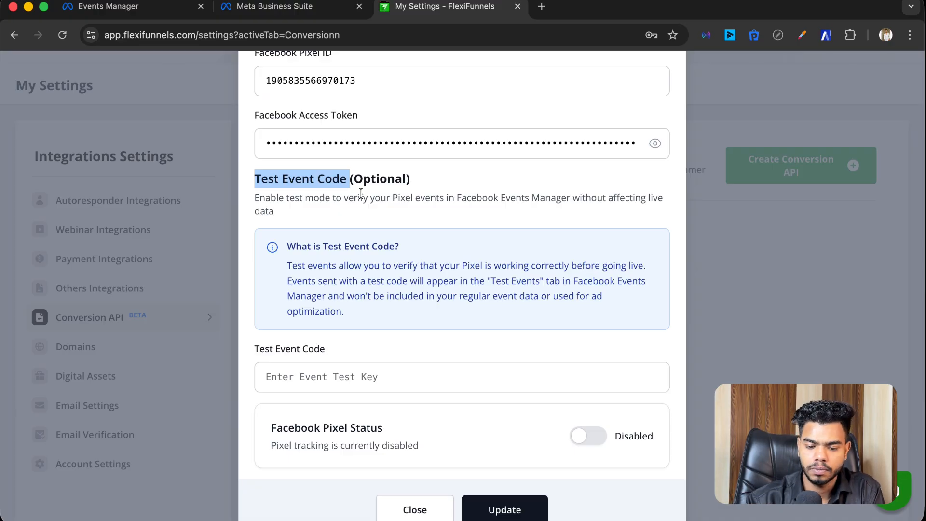
left_click(183, 8)
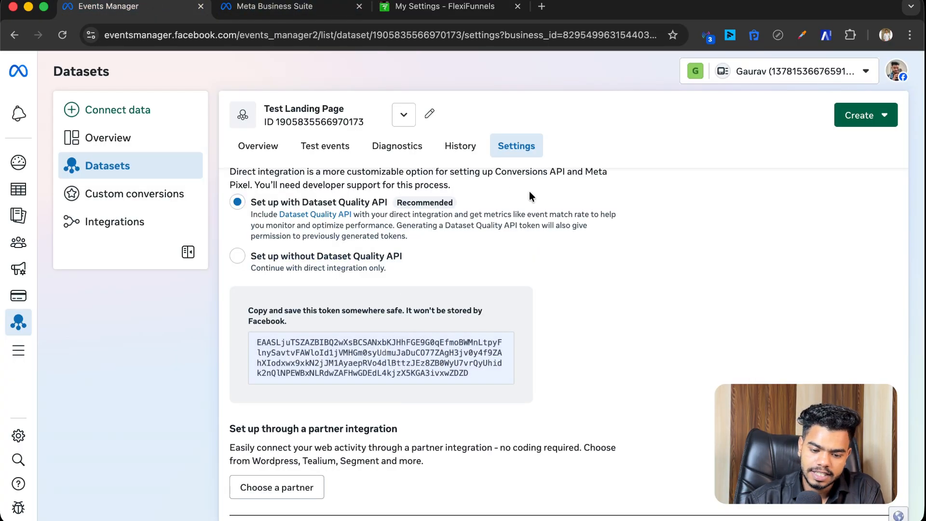
Step: Choose setup without Dataset Quality API and open Test events for the Website channel
left_click(598, 259)
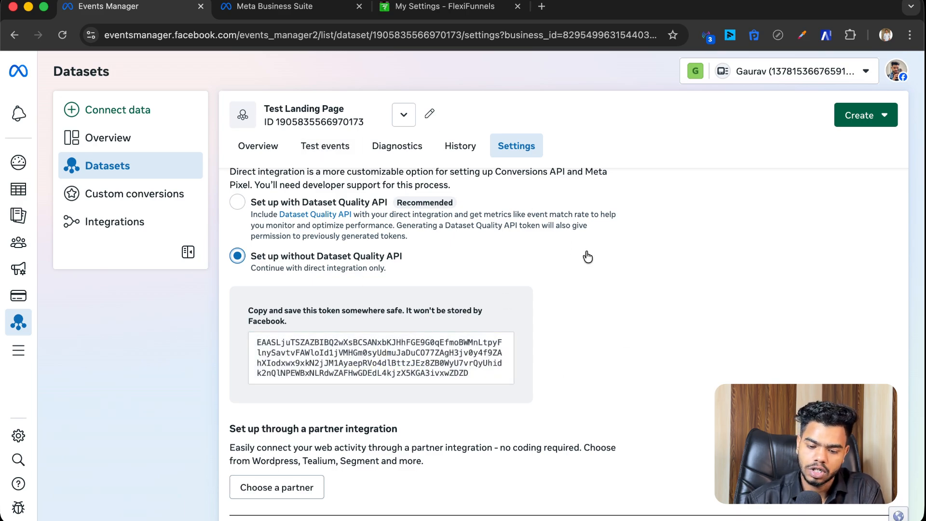
left_click(328, 151)
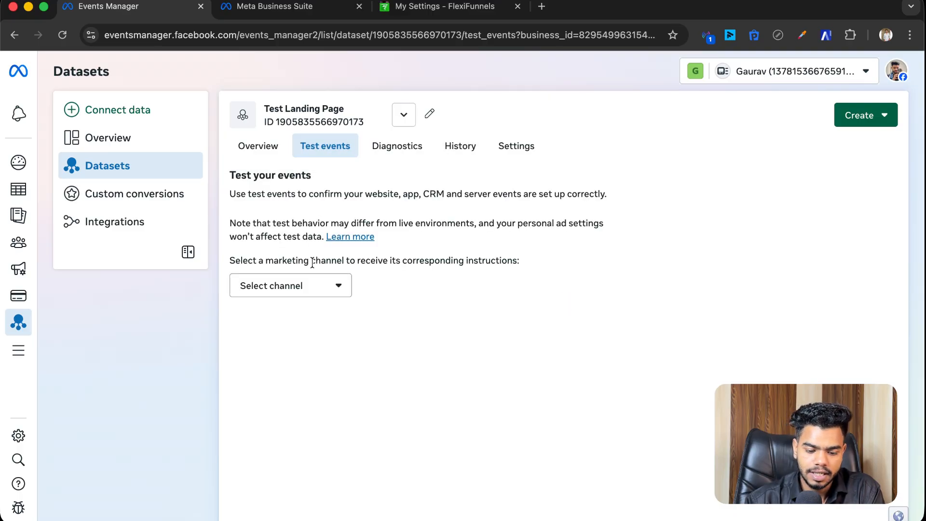
left_click(305, 285)
left_click(285, 314)
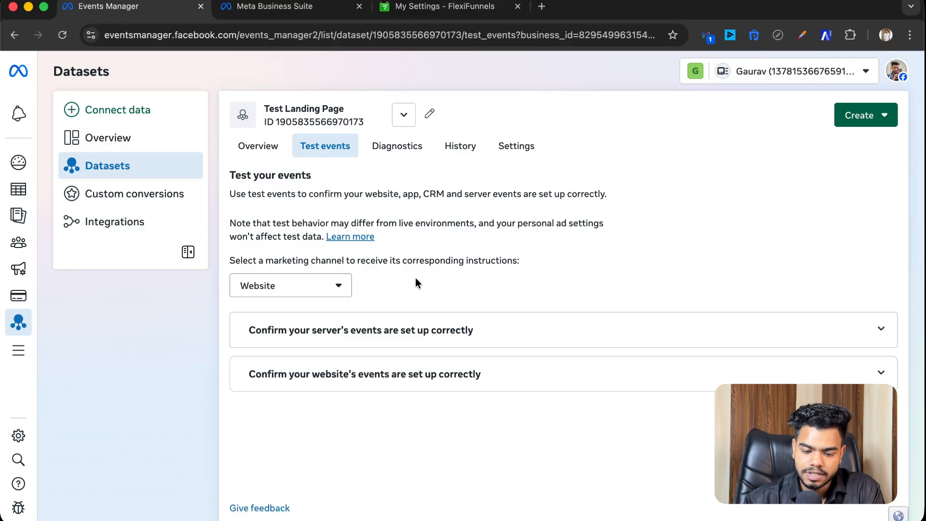
Step: Copy the server test event code TEST50773 and return to the FlexiFunnels form
scroll(415, 280, "down", 1)
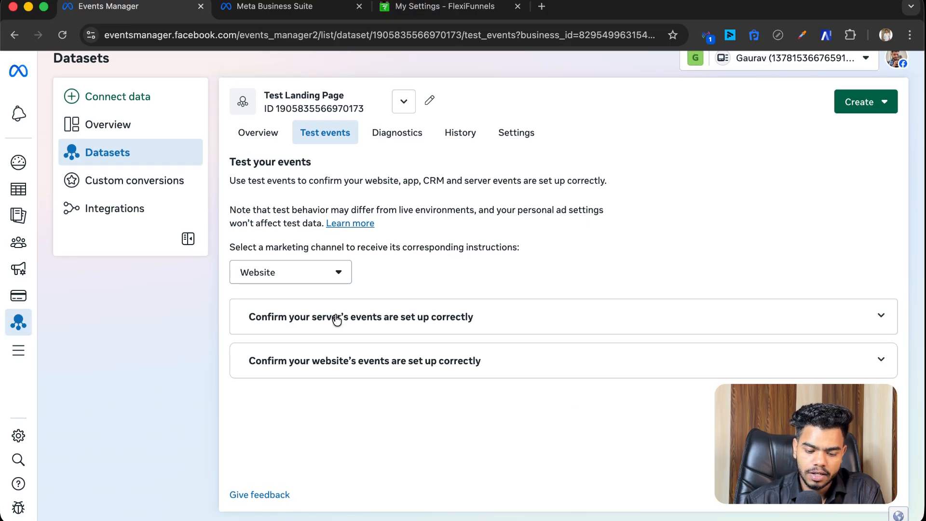
left_click(379, 316)
scroll(414, 347, "down", 2)
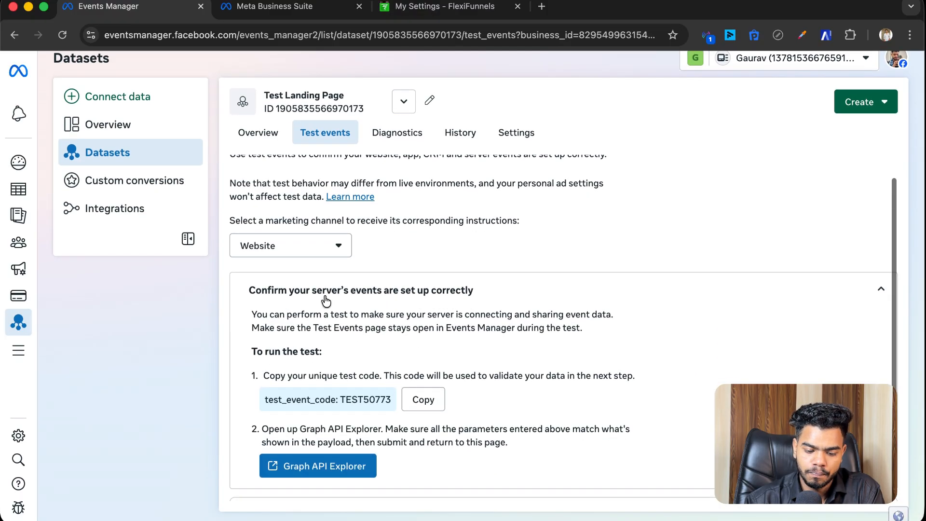
scroll(441, 289, "down", 3)
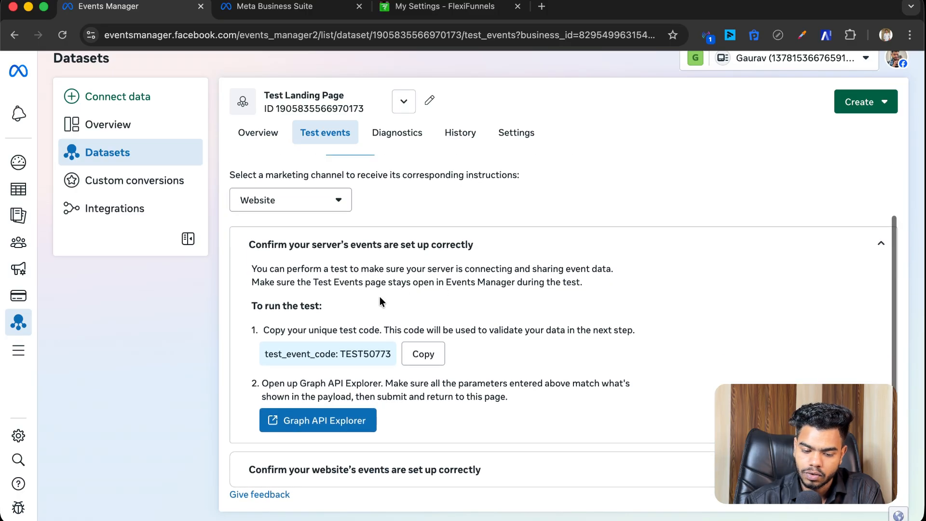
left_click(418, 355)
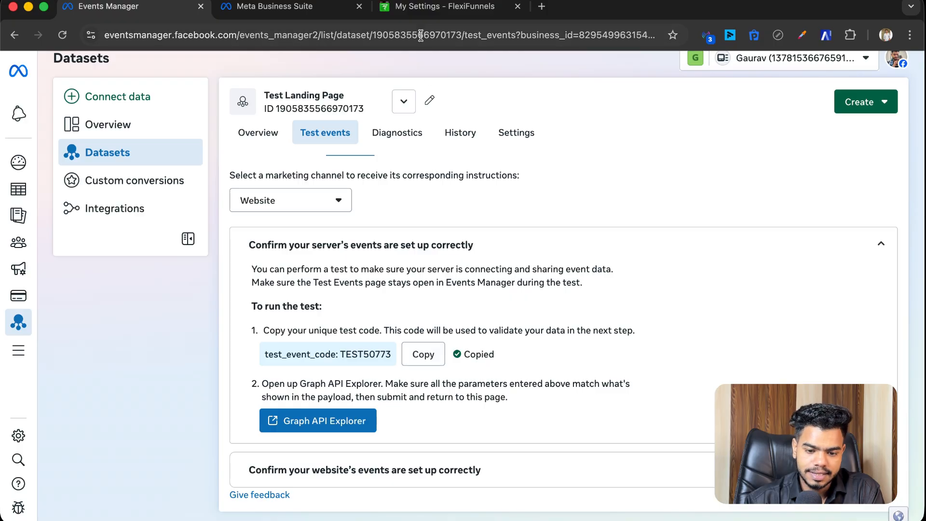
left_click(419, 7)
Step: Paste the copied test event code, set Facebook Pixel Status to Enabled, and update the Conversion API integration
left_click(369, 378)
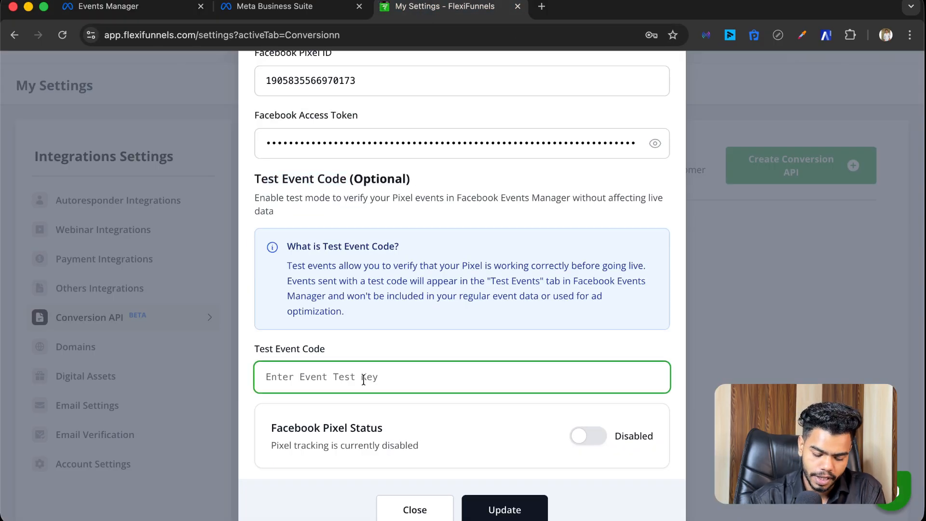
key("super+v")
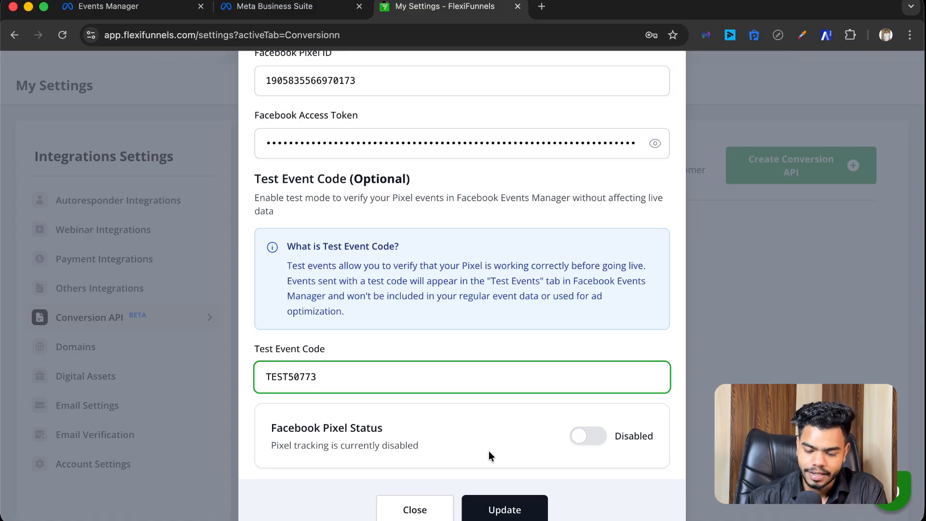
left_click(587, 439)
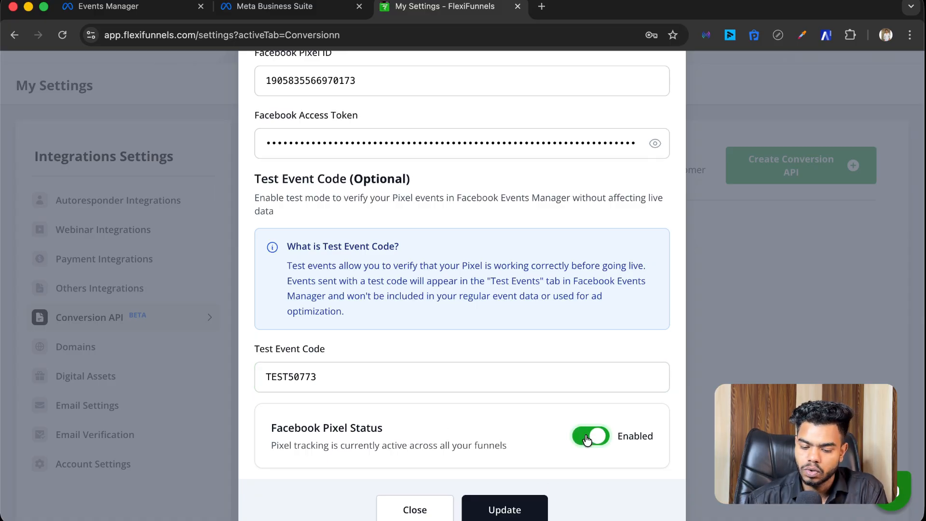
scroll(525, 434, "down", 2)
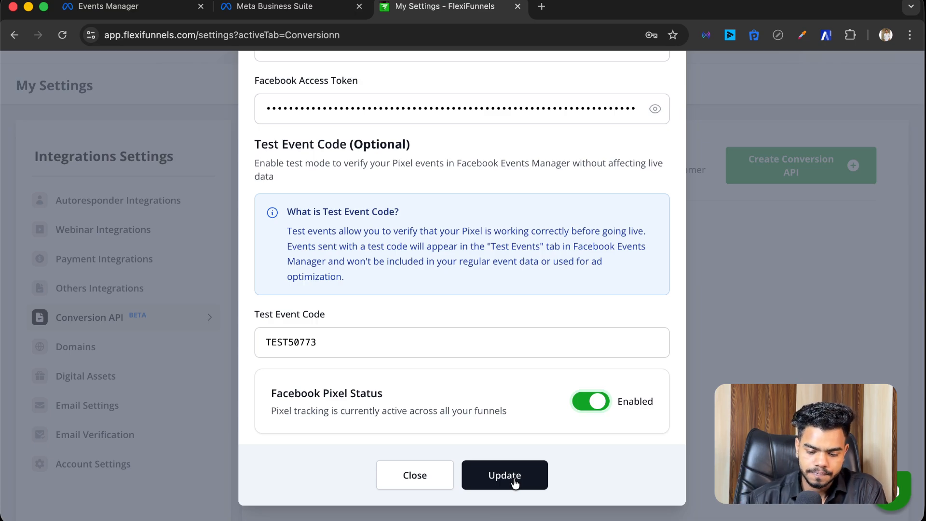
left_click(514, 482)
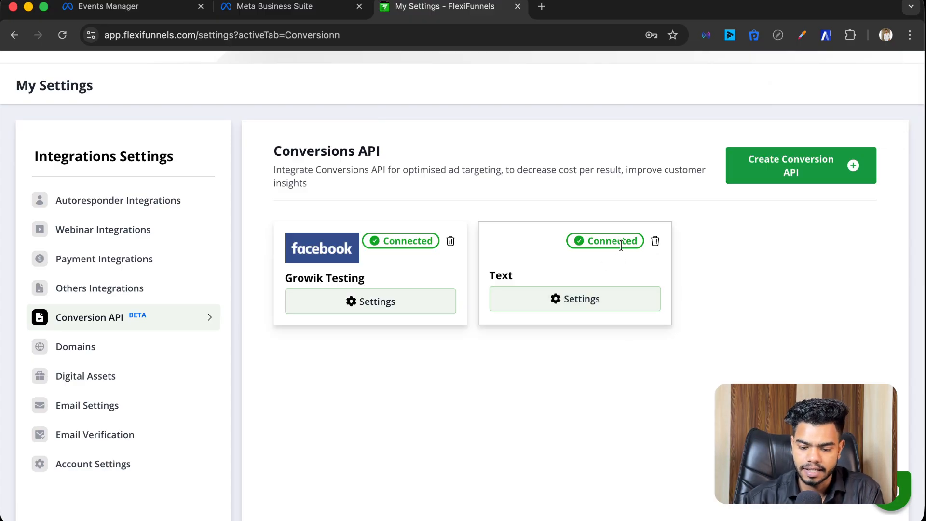
scroll(547, 166, "up", 2)
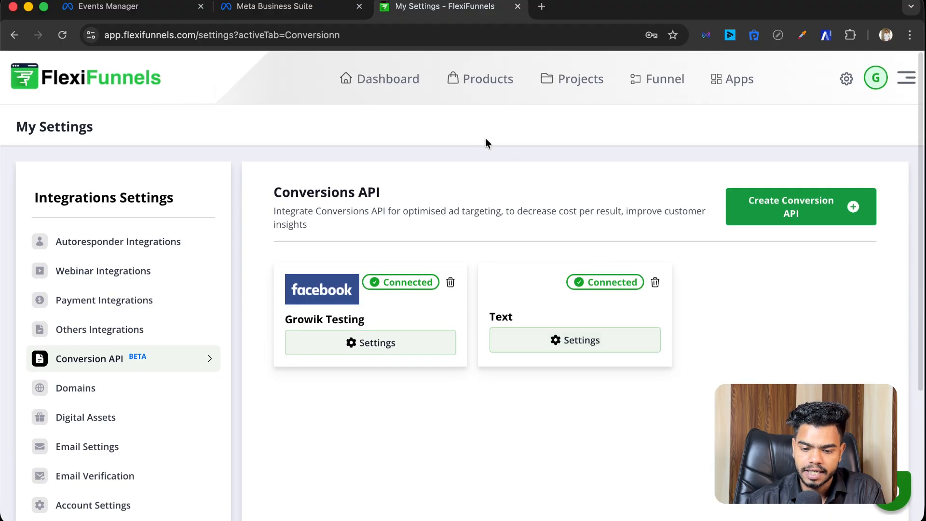
Step: Open the General Code settings of the 'test' project in FlexiFunnels
left_click(549, 80)
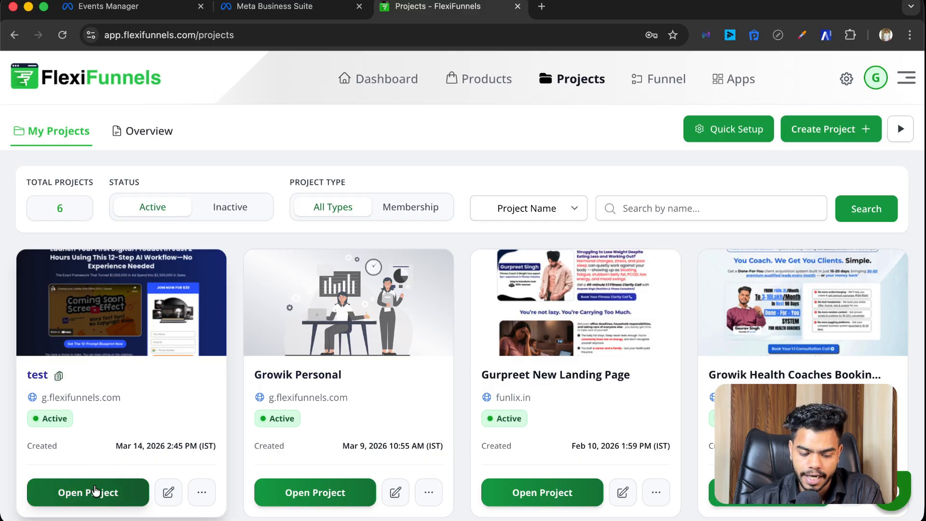
left_click(99, 492)
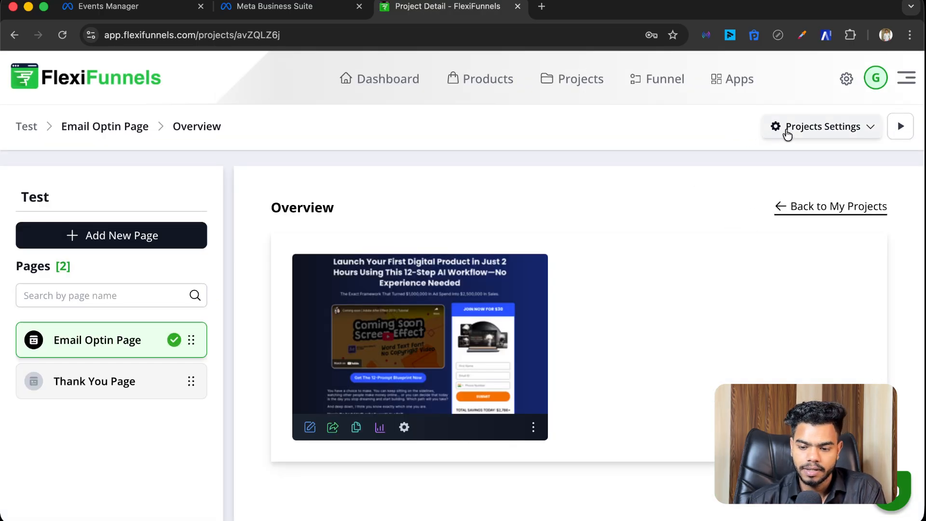
left_click(808, 132)
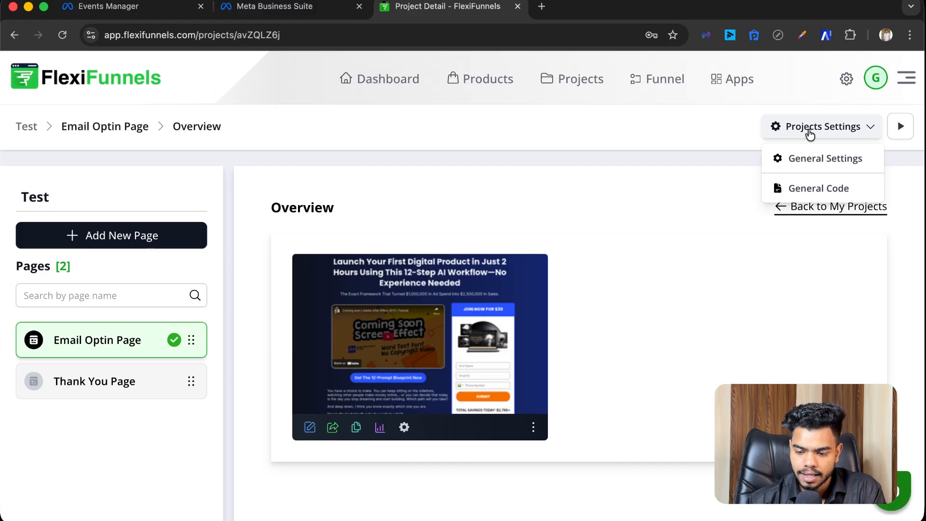
left_click(808, 196)
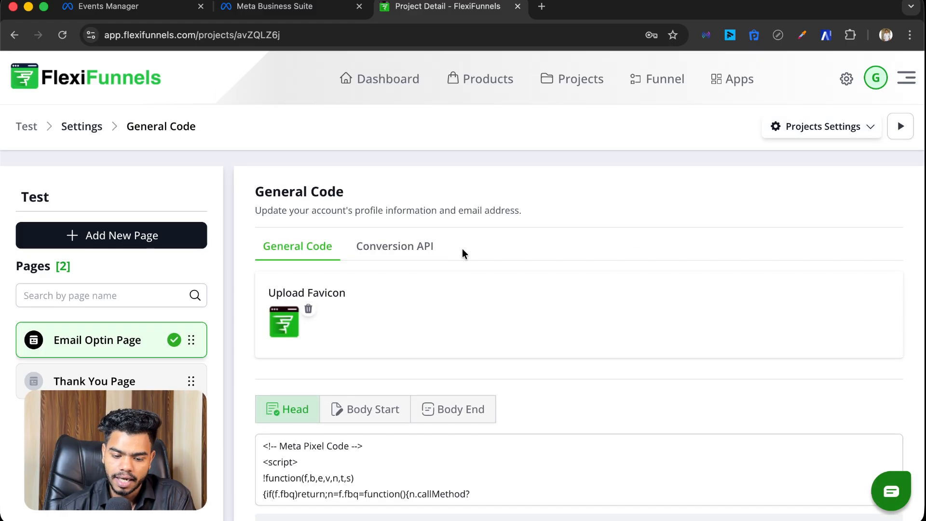
left_click(812, 133)
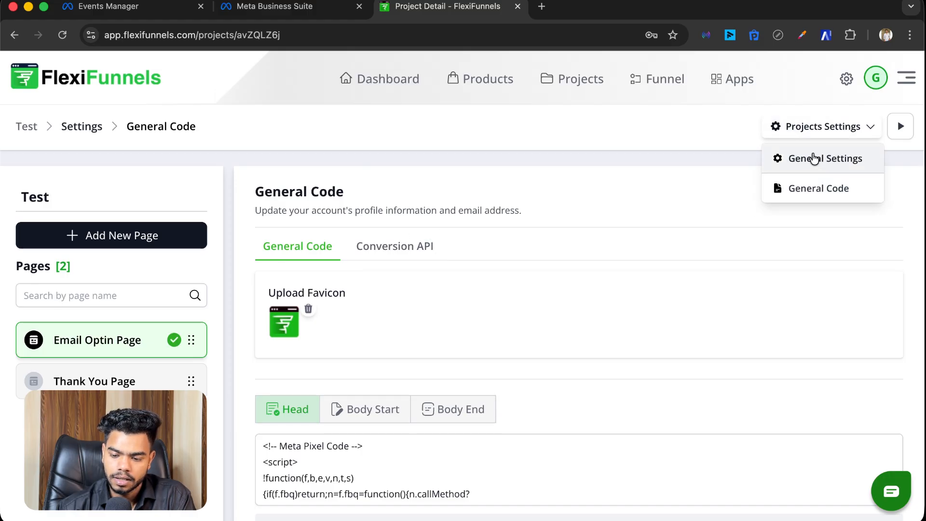
left_click(814, 158)
left_click(815, 136)
left_click(804, 188)
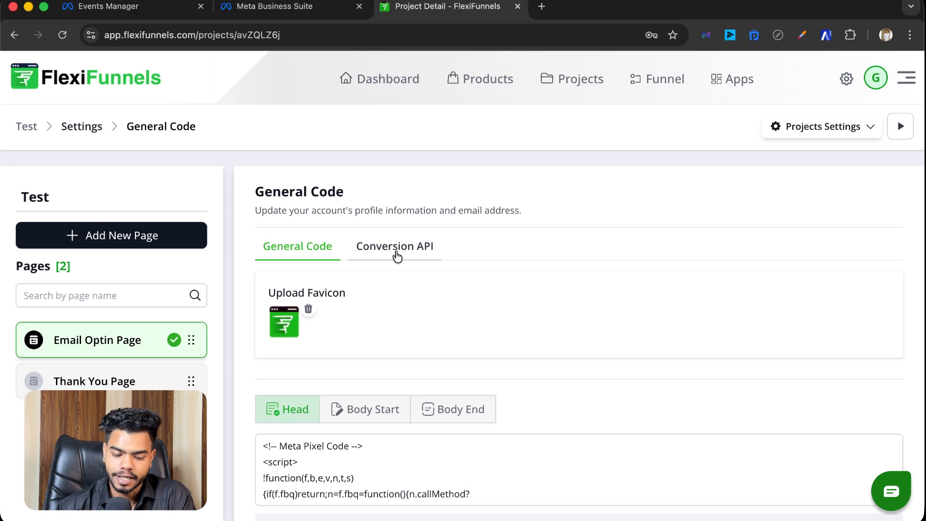
scroll(396, 256, "down", 2)
left_click(397, 209)
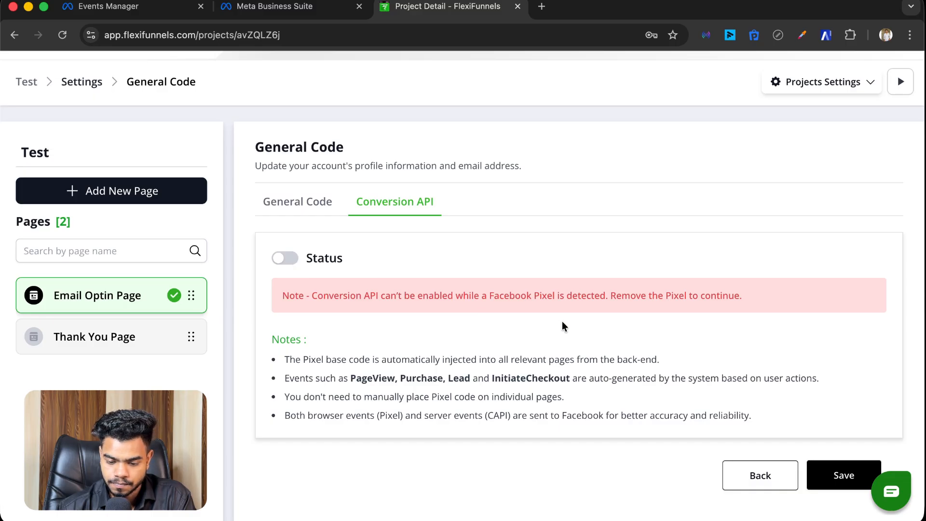
left_click(318, 206)
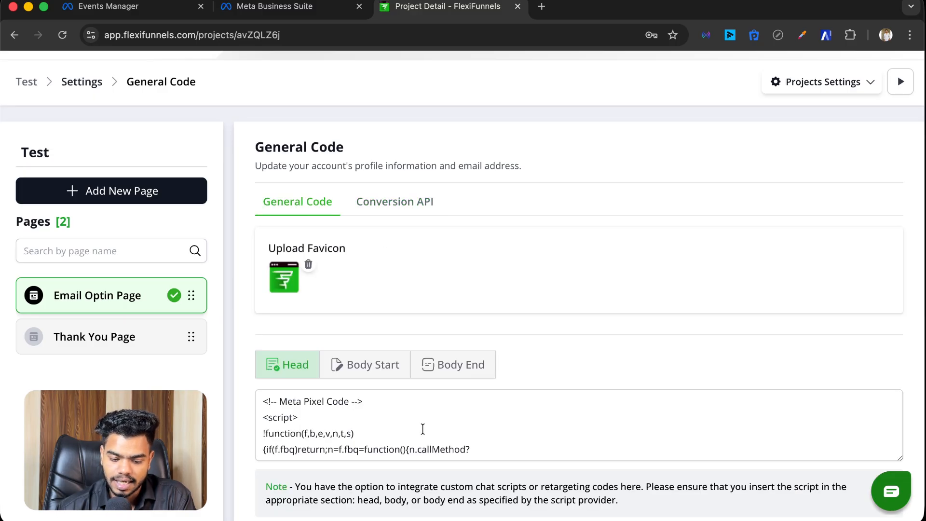
scroll(419, 429, "down", 1)
Step: Delete all the Meta Pixel code from the Head script box and save
left_click(417, 430)
scroll(417, 431, "down", 4)
scroll(416, 430, "down", 8)
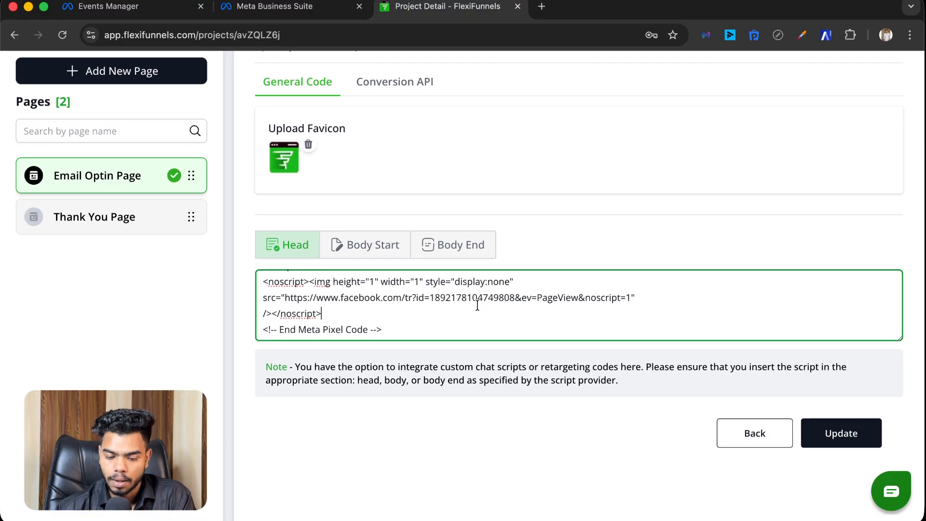
key("super+shift+Left")
key("super+a")
key("BackSpace")
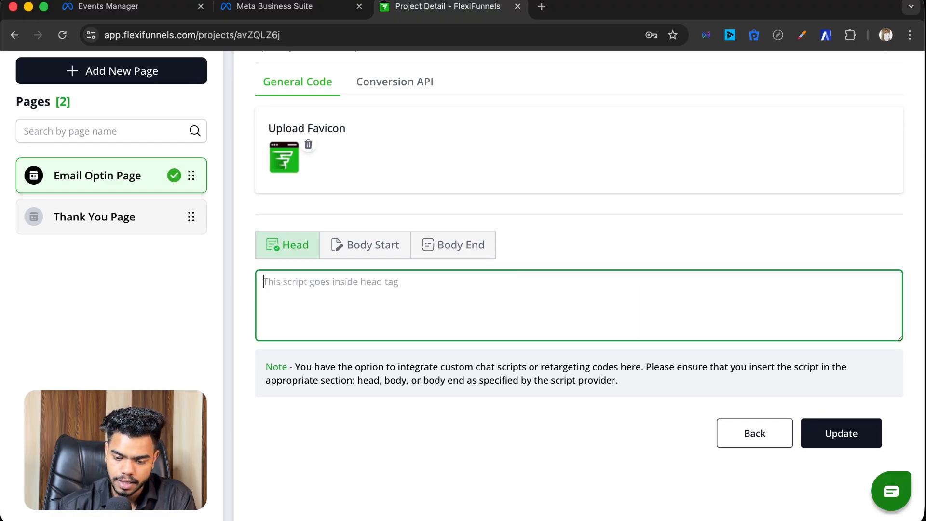
left_click(825, 436)
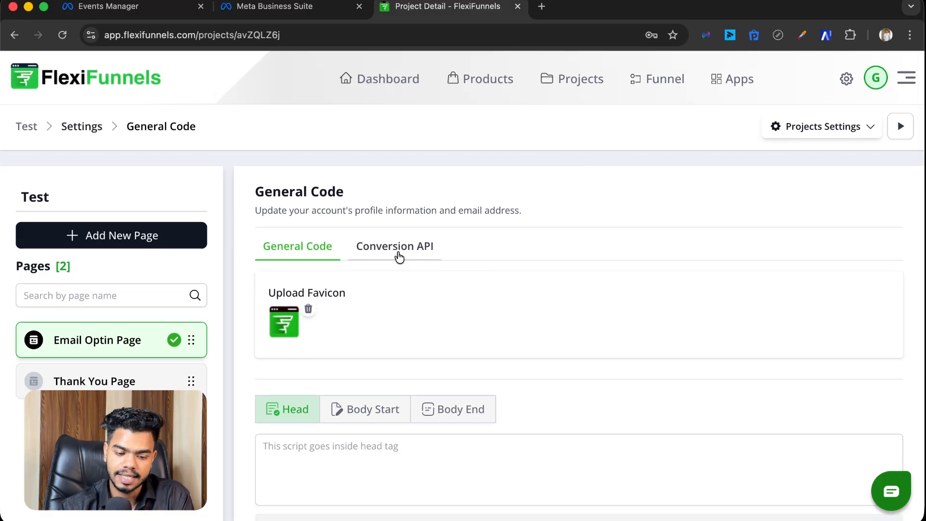
left_click(398, 258)
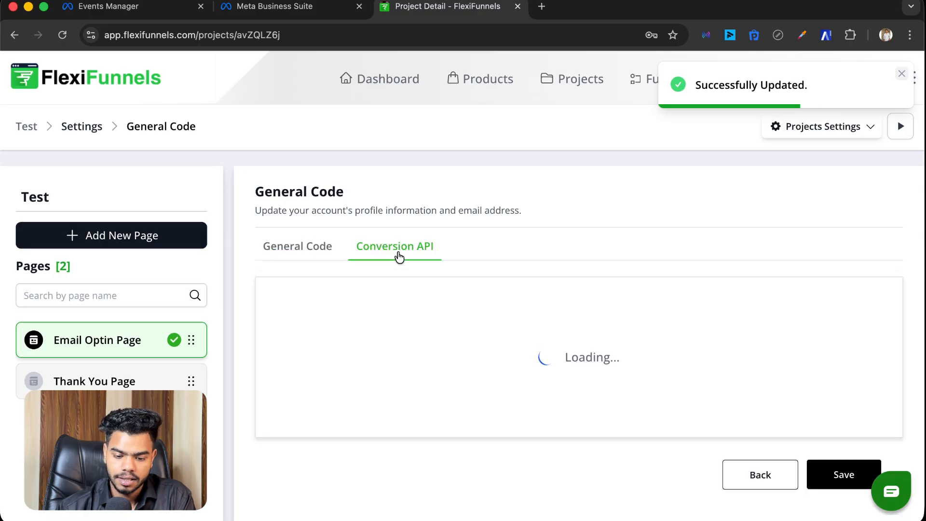
left_click(295, 302)
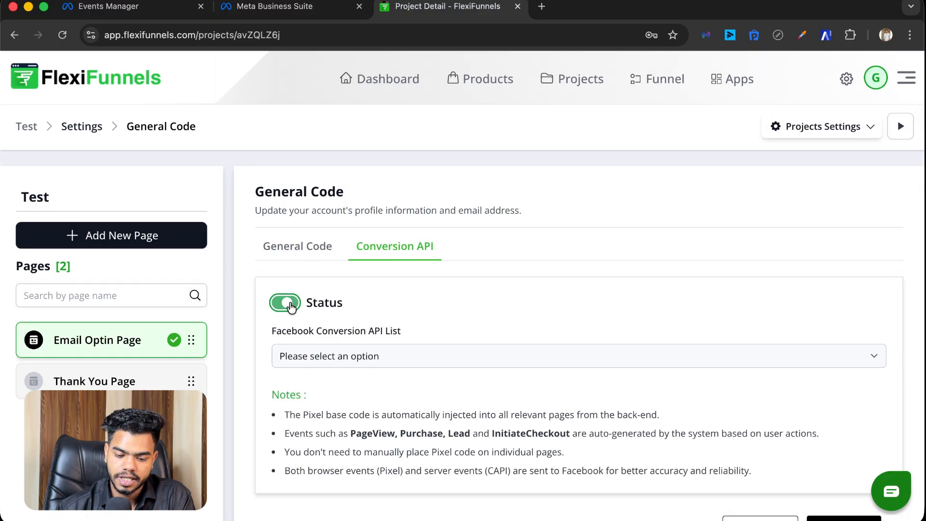
left_click(324, 257)
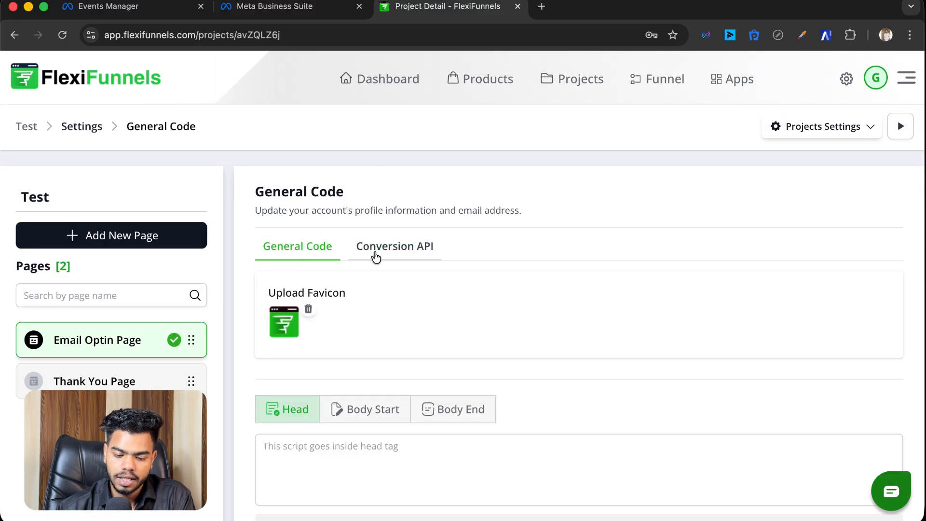
left_click(381, 250)
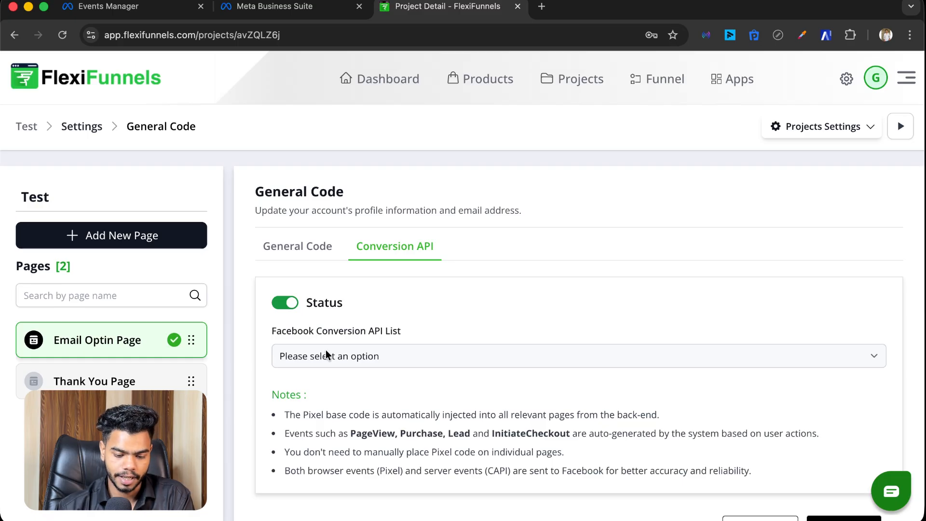
left_click(328, 356)
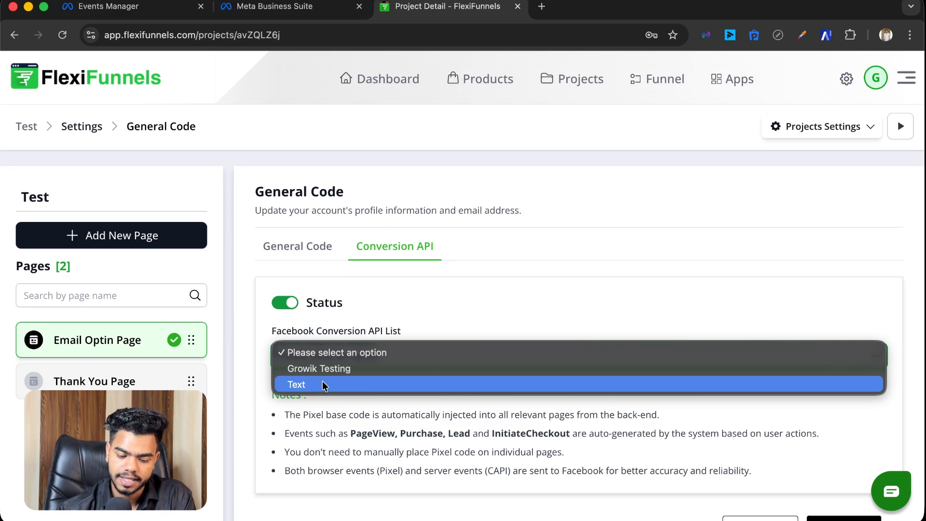
left_click(435, 295)
scroll(528, 309, "down", 3)
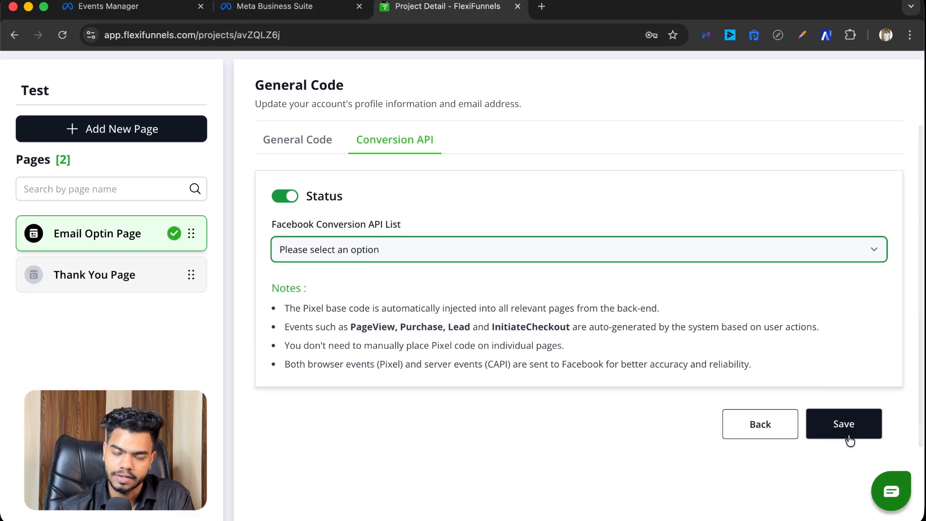
scroll(563, 302, "up", 1)
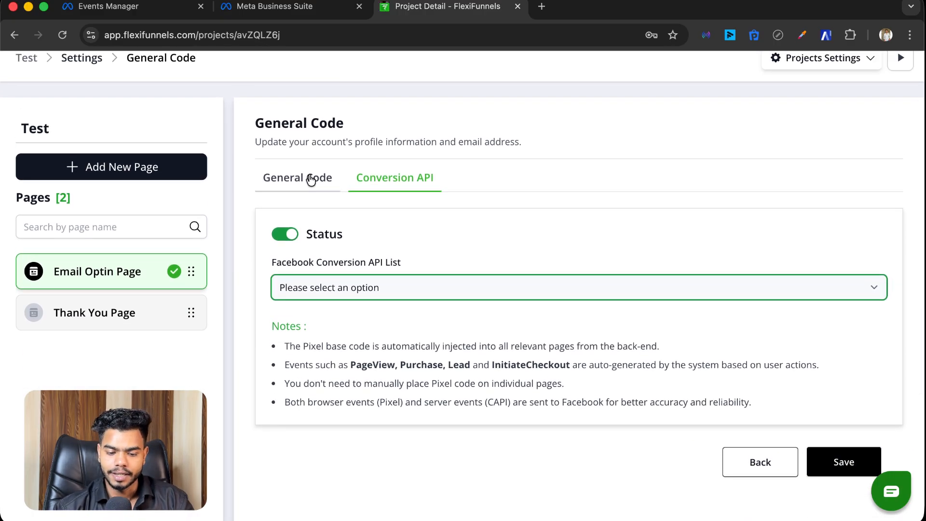
left_click(311, 180)
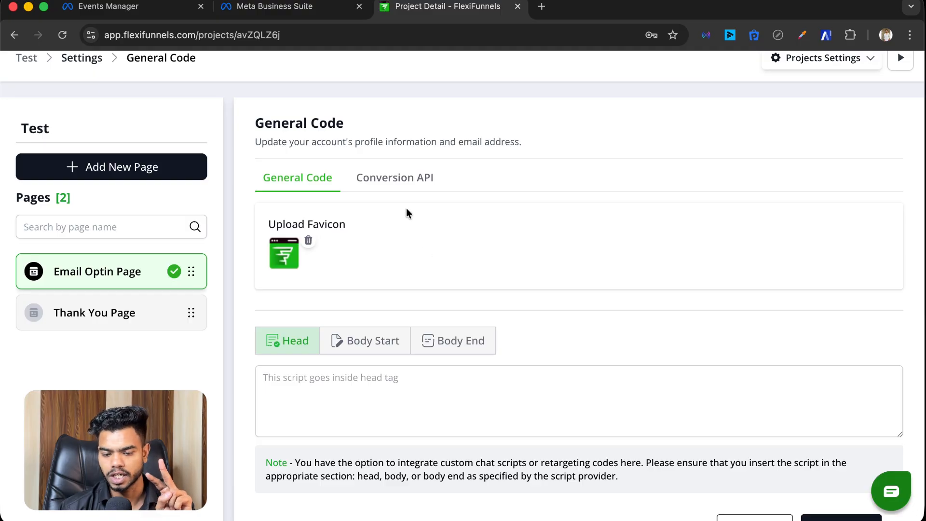
Step: Back in Events Manager, expand 'Confirm your website's events are set up correctly' and focus the website URL field
left_click(146, 7)
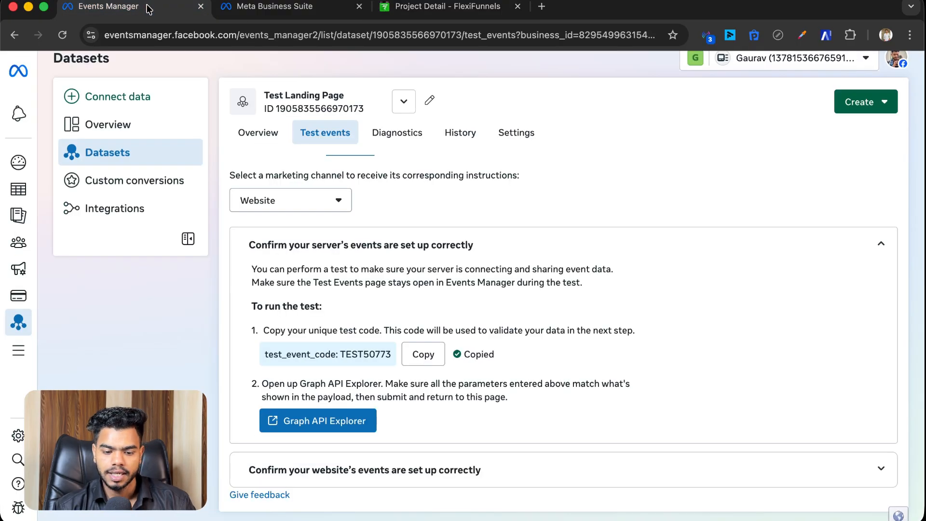
left_click(496, 466)
scroll(496, 355, "down", 3)
left_click(325, 447)
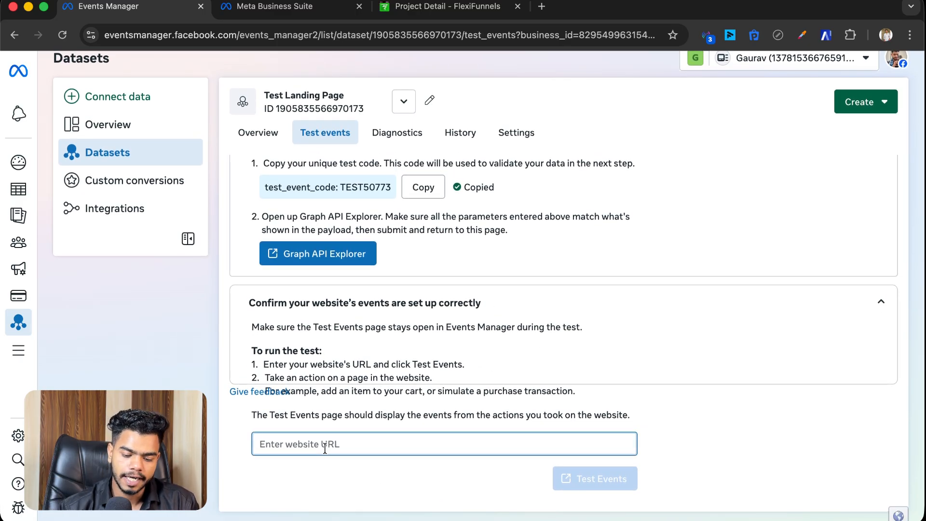